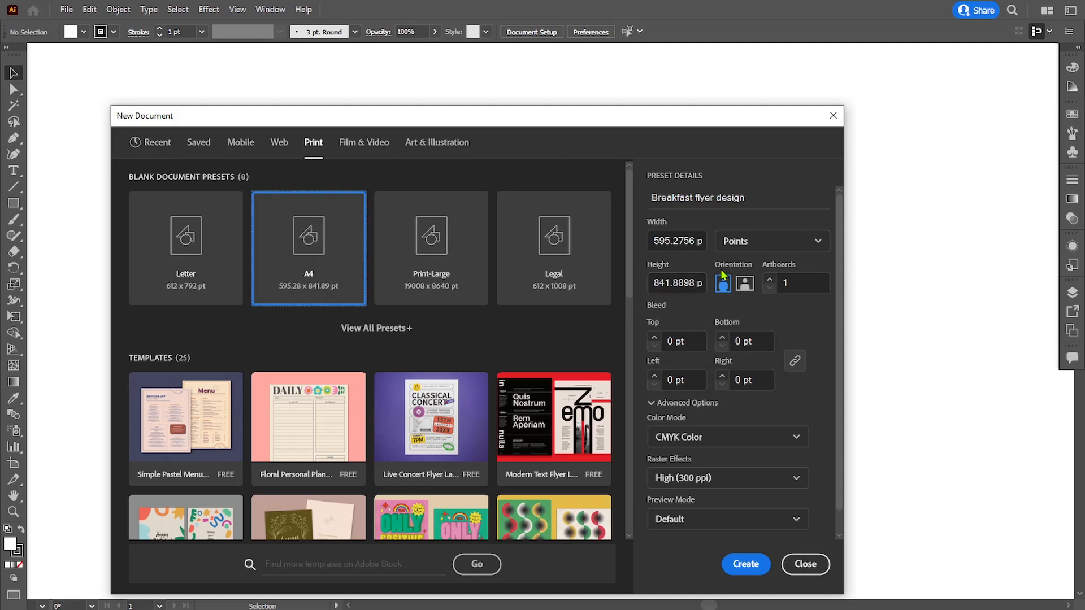
Set the A4 print document's units to inches with a 0.125 in bleed on all sides and create it
click(773, 241)
click(735, 333)
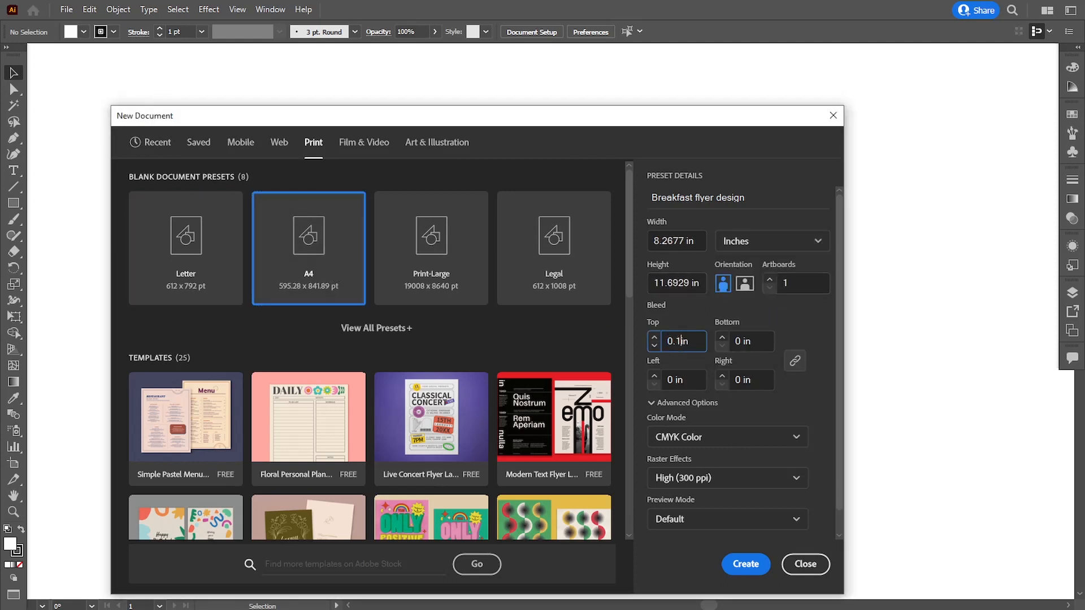
click(698, 387)
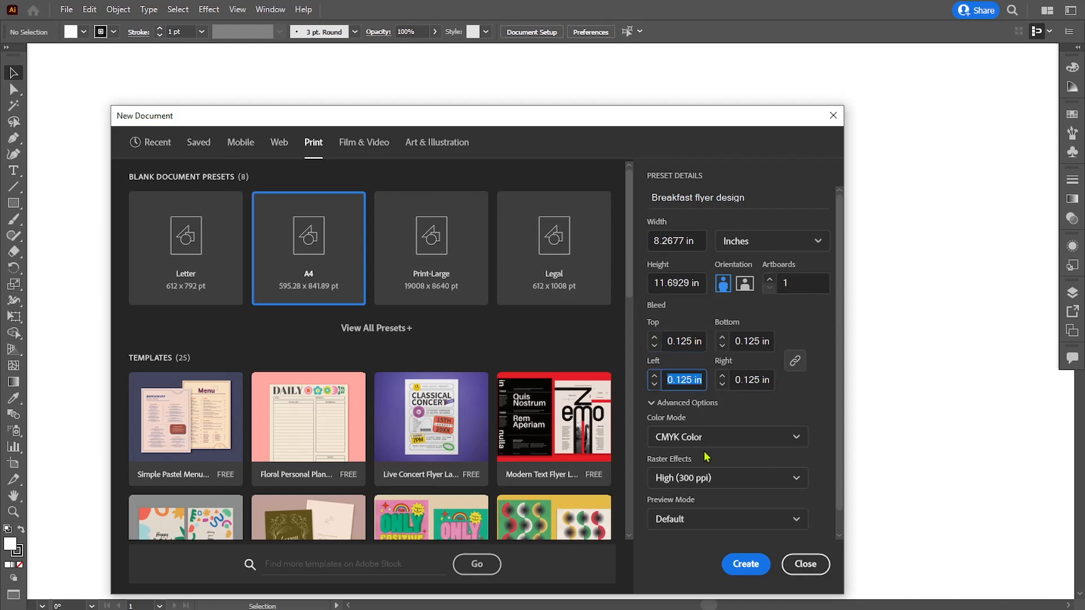
click(742, 563)
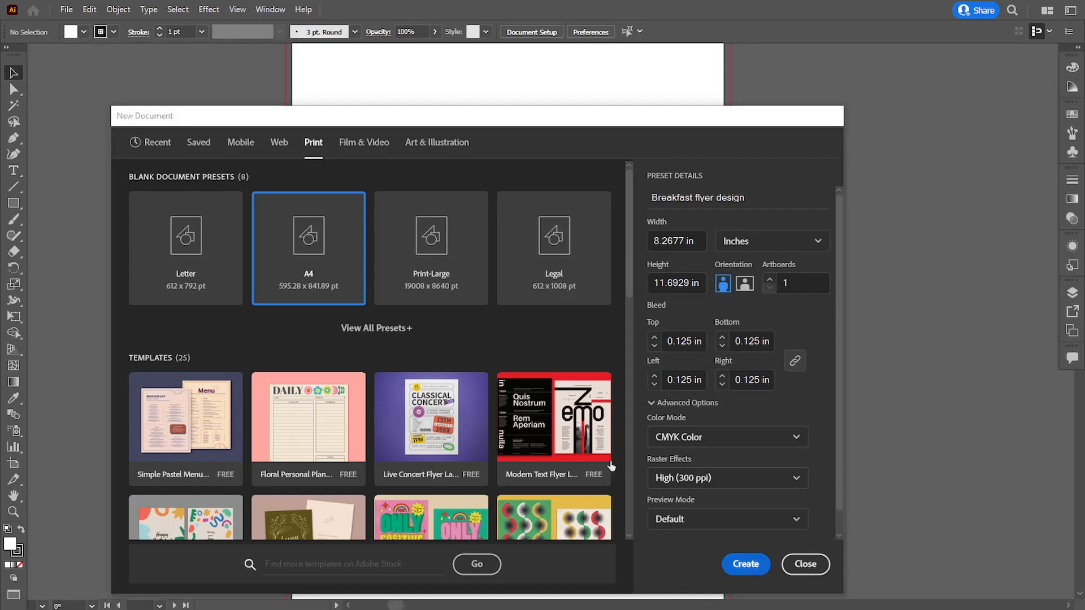
Paste the prepared flyer texts, colour swatches and food illustration and place them beside the artboard's left edge
key(ctrl+v)
drag(537, 310, 239, 310)
click(589, 397)
drag(557, 388, 570, 387)
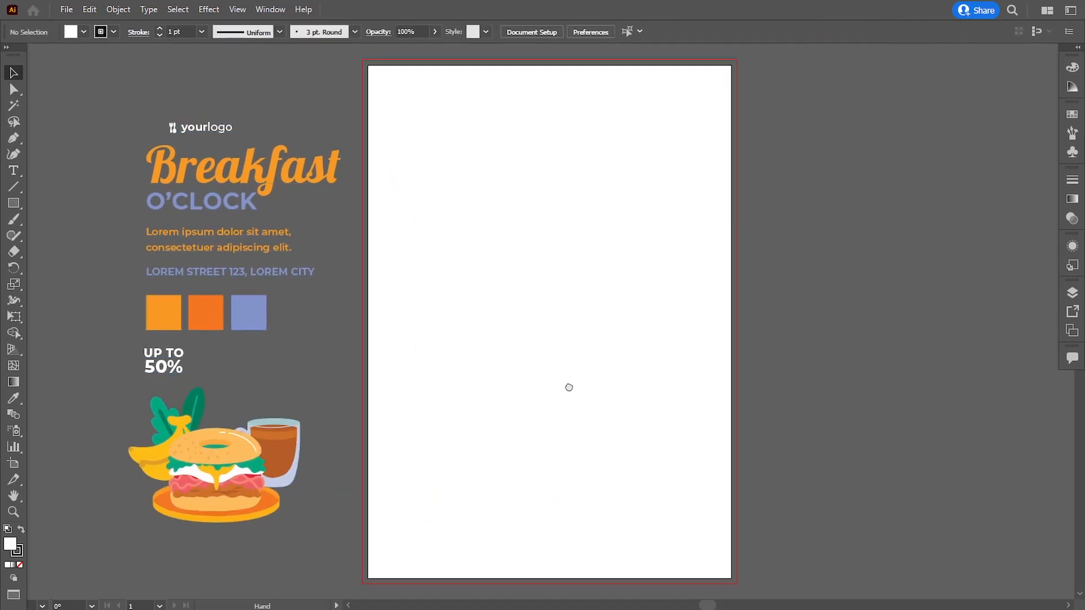
Draw a closed wavy shape with the Pen tool covering the page's upper-left corner out to the bleed edges
click(14, 138)
scroll(565, 214, up, 2)
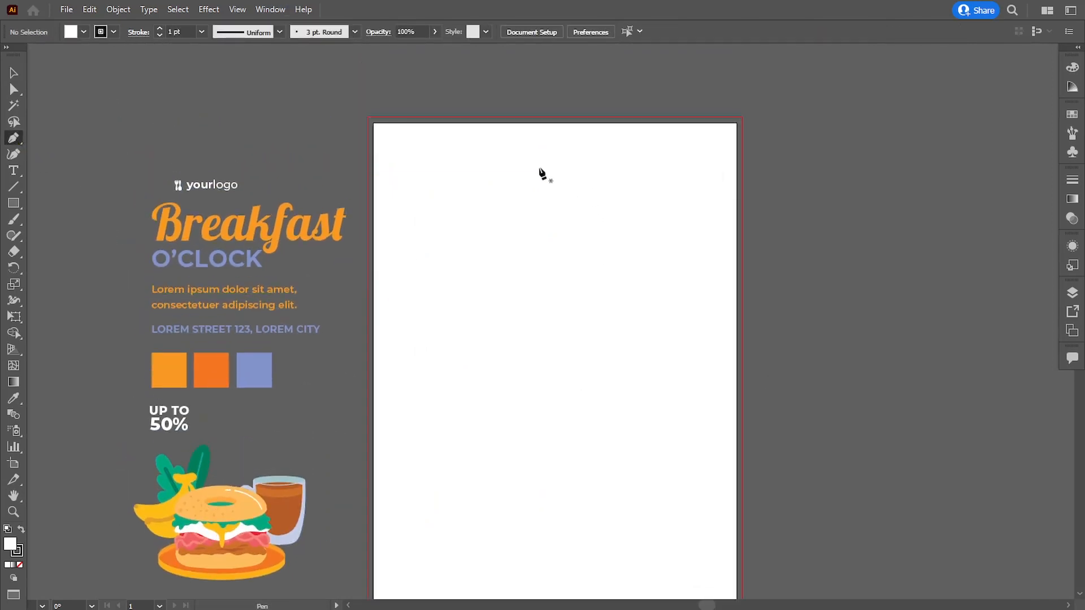
click(554, 117)
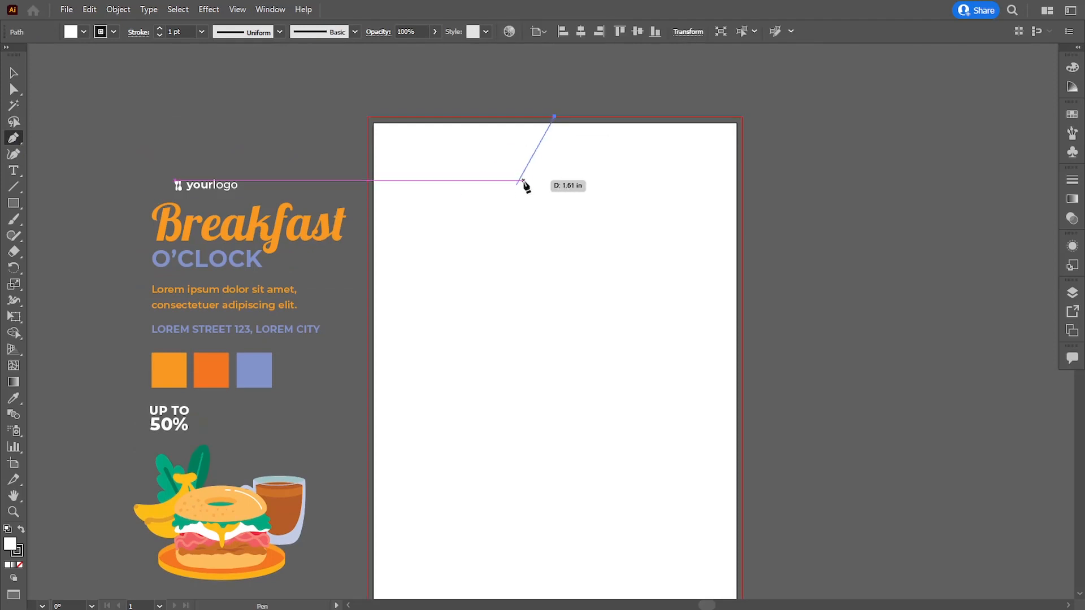
drag(495, 170, 424, 148)
click(445, 196)
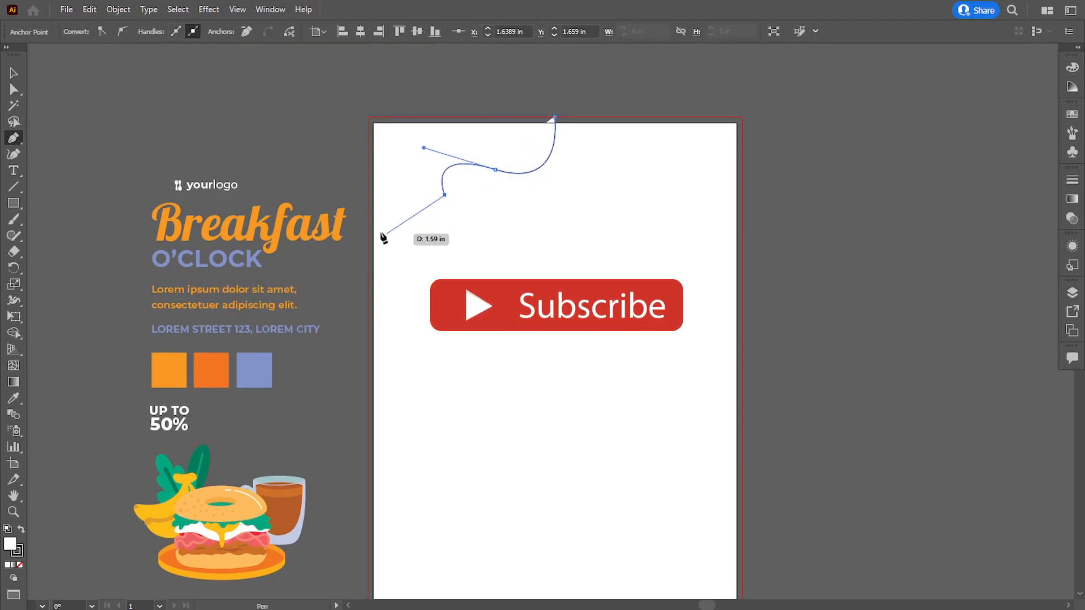
drag(369, 229, 249, 190)
click(369, 228)
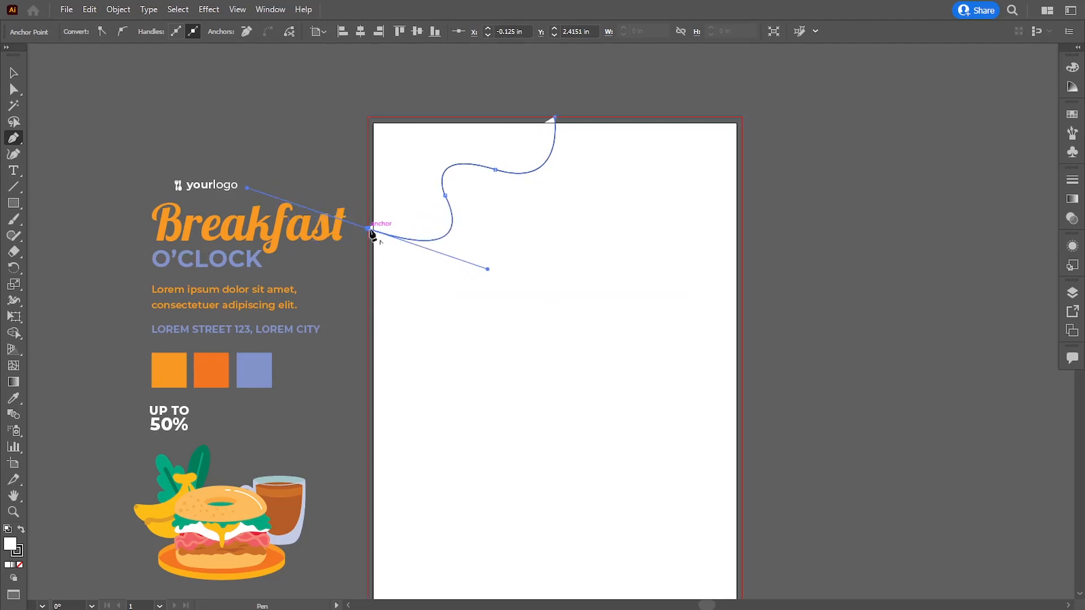
click(368, 117)
click(555, 117)
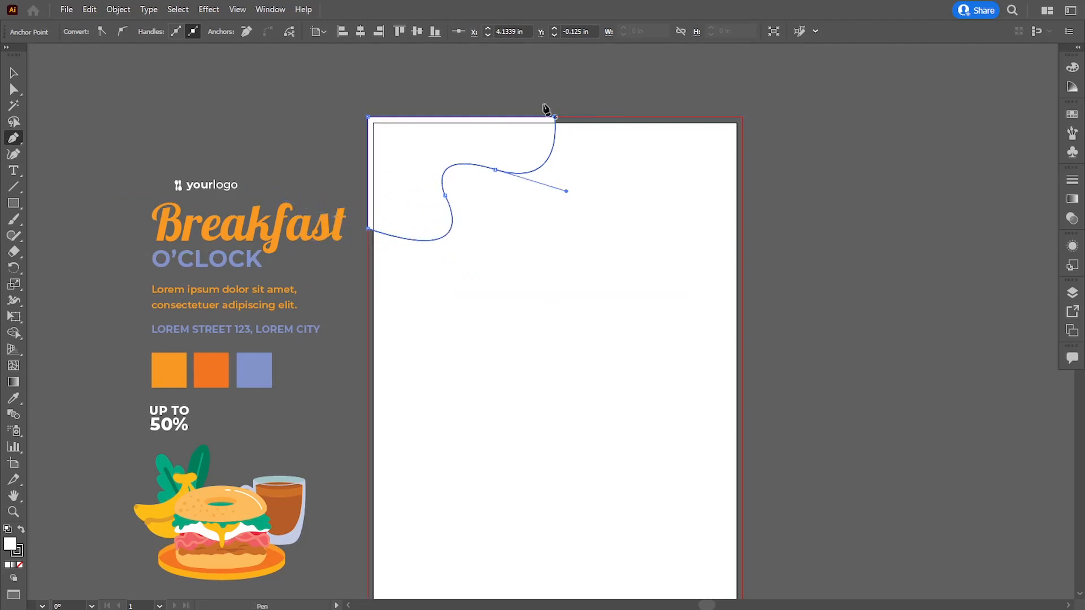
Refine the corner shape's wavy edge by moving its lower-left and middle anchor points and adjusting their curve handles
key(a)
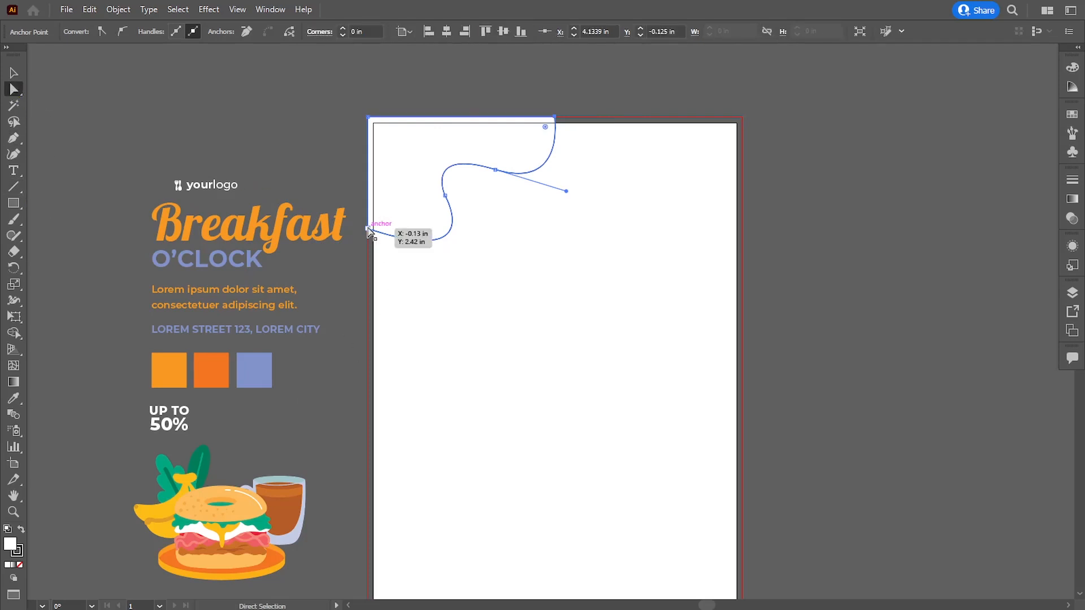
drag(368, 229, 367, 254)
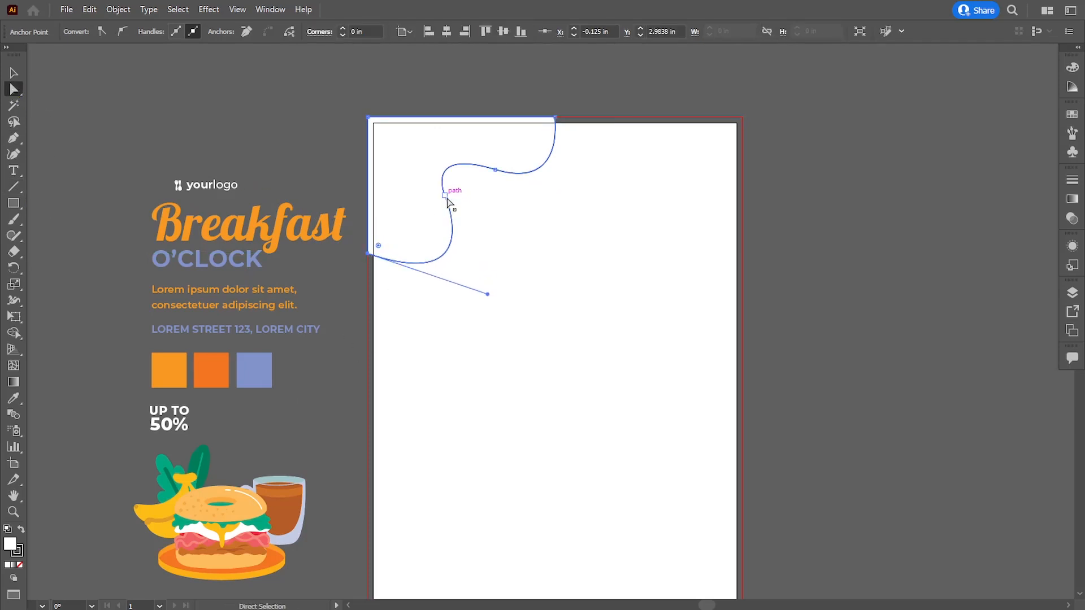
drag(446, 201, 460, 215)
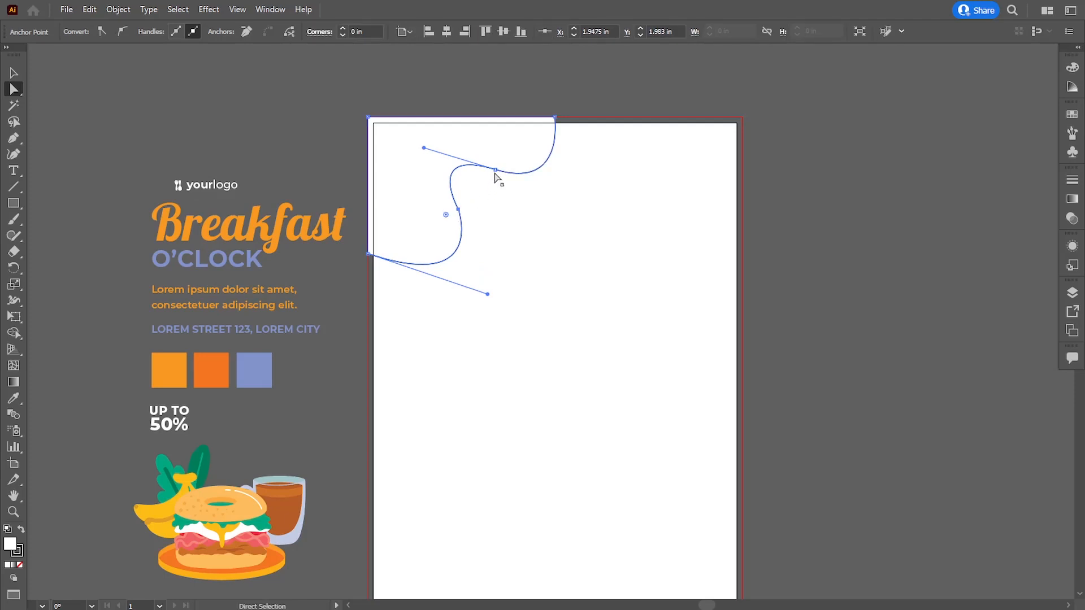
drag(495, 170, 509, 172)
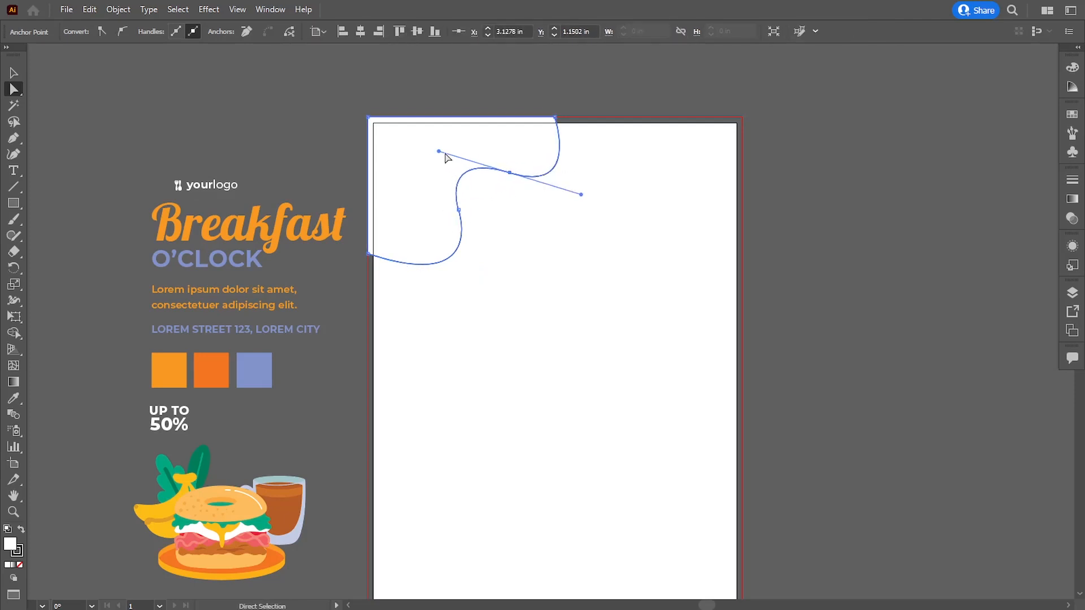
drag(441, 156, 438, 156)
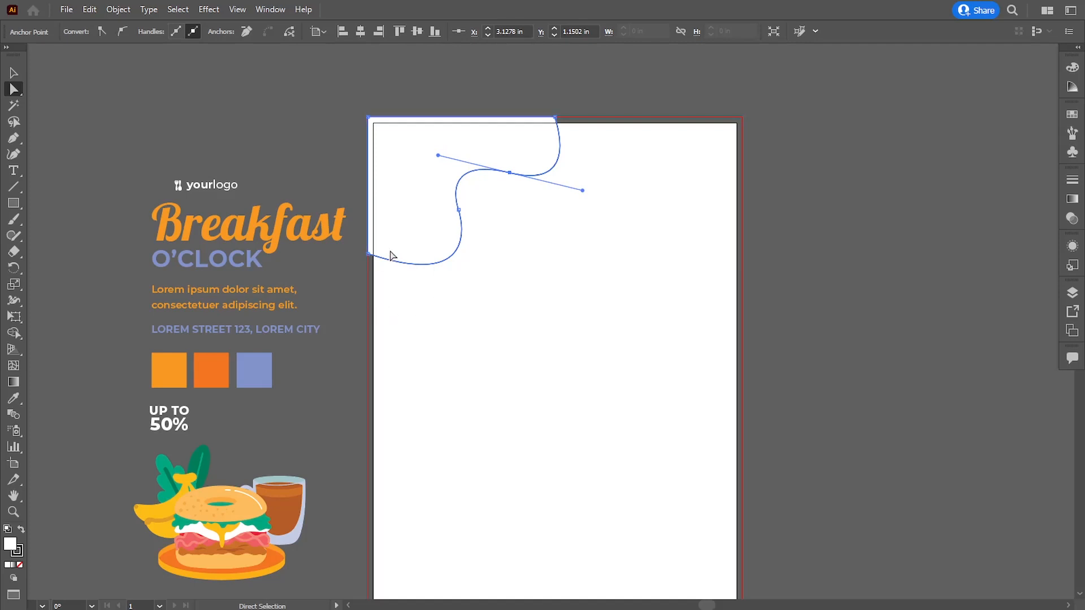
click(370, 254)
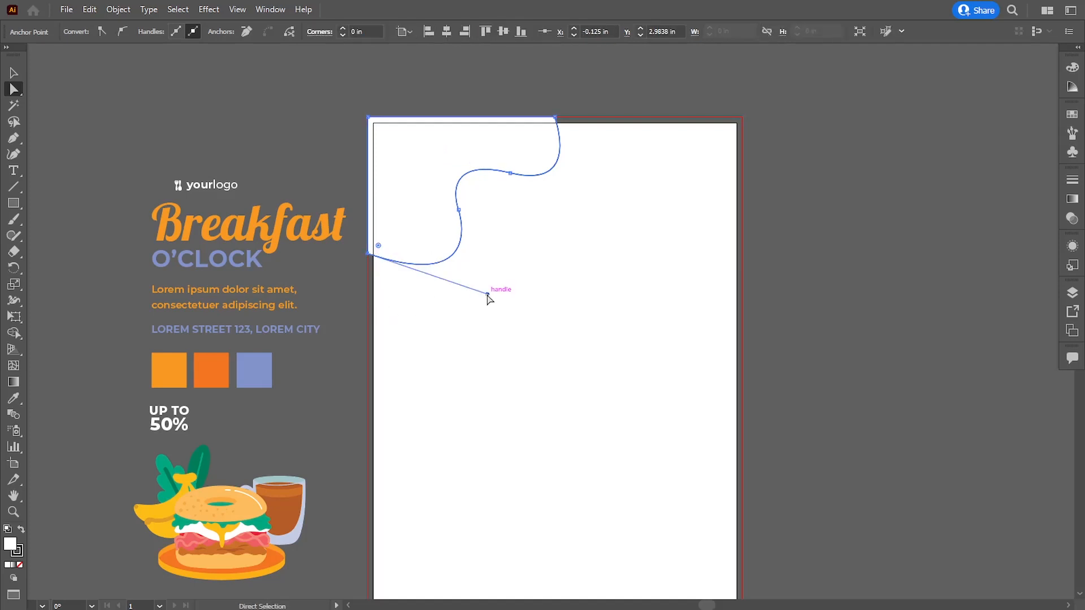
mouse_move(488, 294)
mouse_down()
mouse_move(454, 279)
mouse_move(489, 273)
mouse_move(502, 288)
mouse_up()
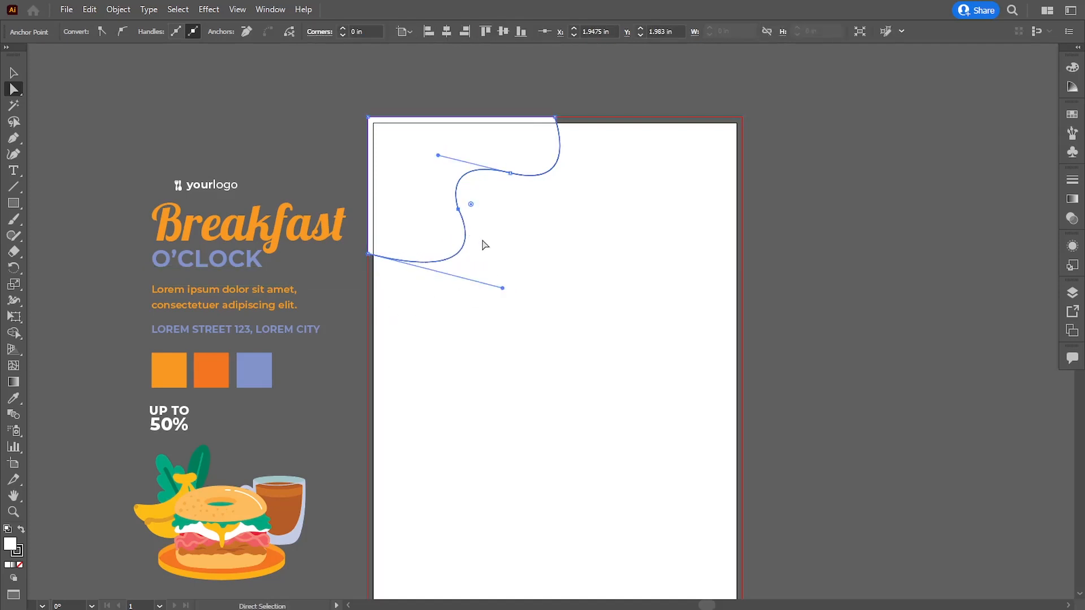
click(534, 291)
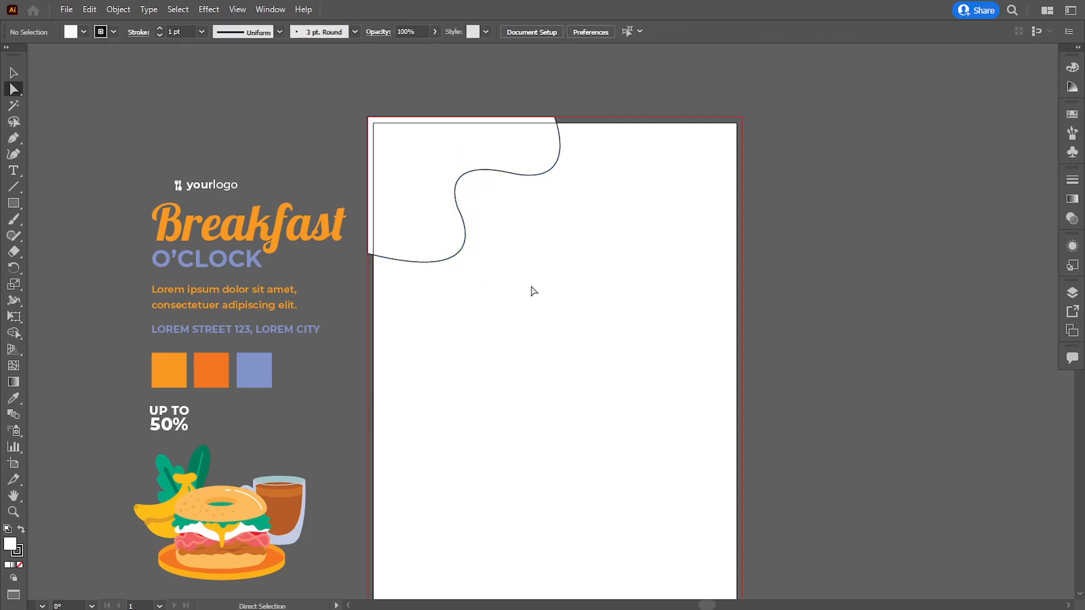
Apply the dark orange swatch's fill without stroke to the wavy corner shape using the Eyedropper
click(14, 72)
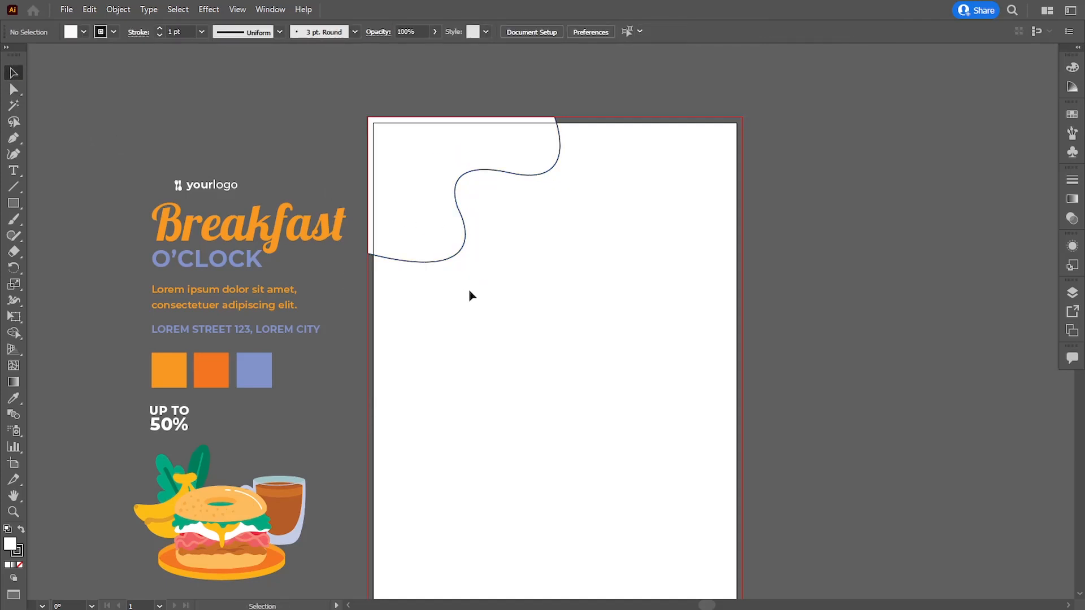
click(465, 231)
click(13, 398)
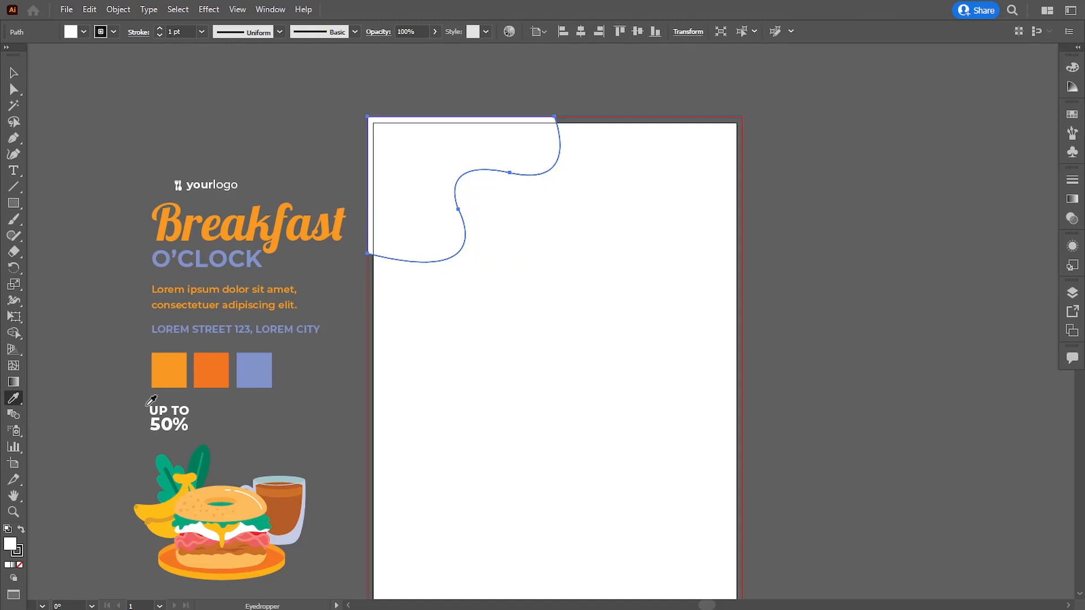
click(215, 371)
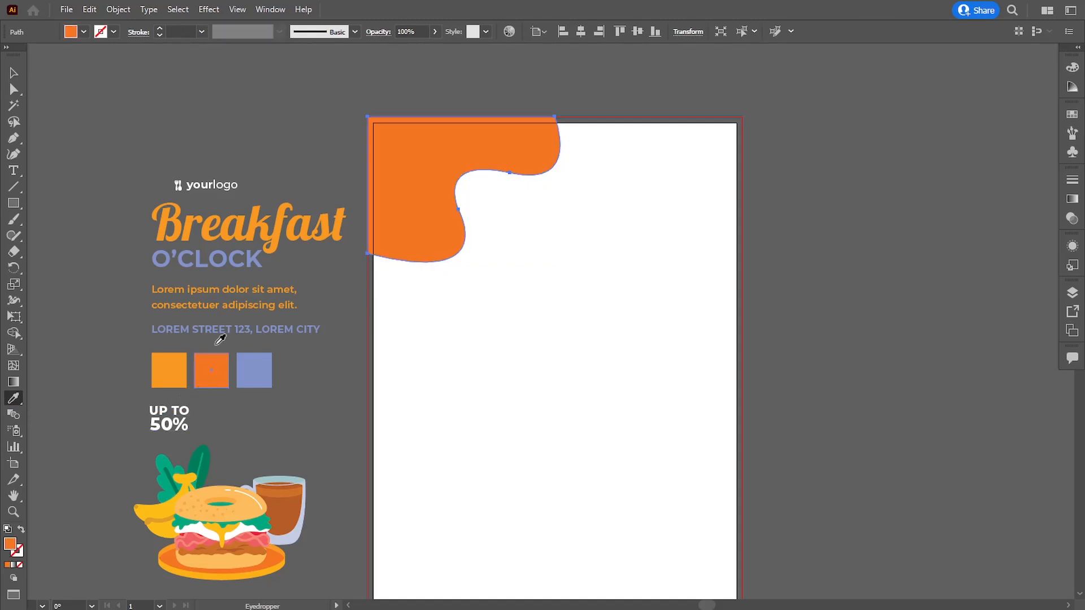
Move the white "yourlogo" group onto the orange corner shape and bring it to the front
click(13, 72)
click(125, 159)
click(230, 191)
drag(230, 193, 449, 159)
right_click(425, 151)
mouse_move(474, 386)
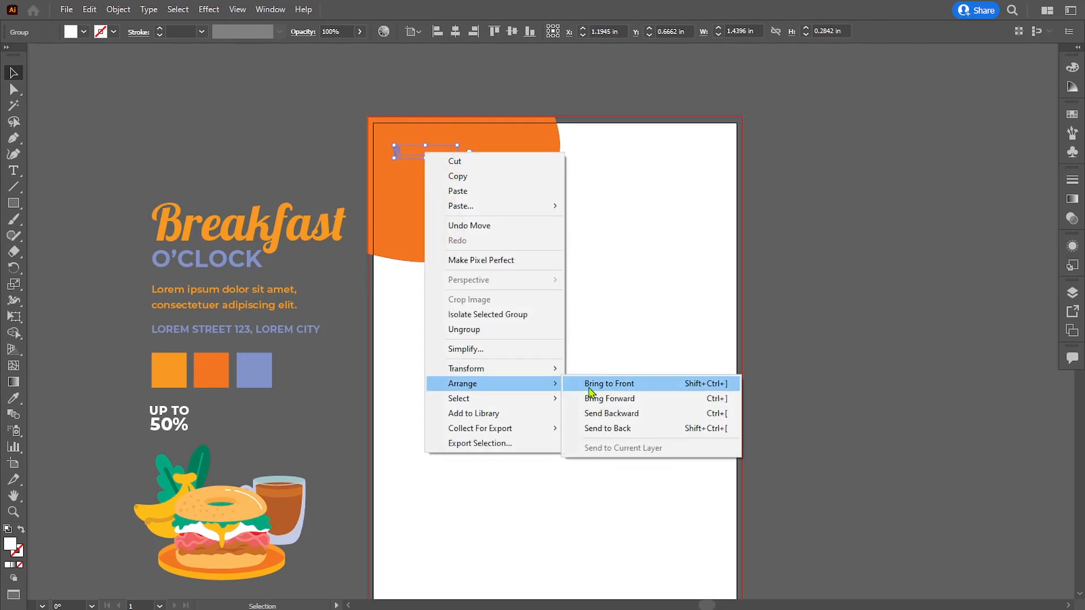
click(591, 384)
Nudge the logo slightly up and to the right within the orange shape and deselect it
key(Up)
key(Up)
key(Up)
key(Up)
key(Up)
key(Up)
key(Up)
key(Up)
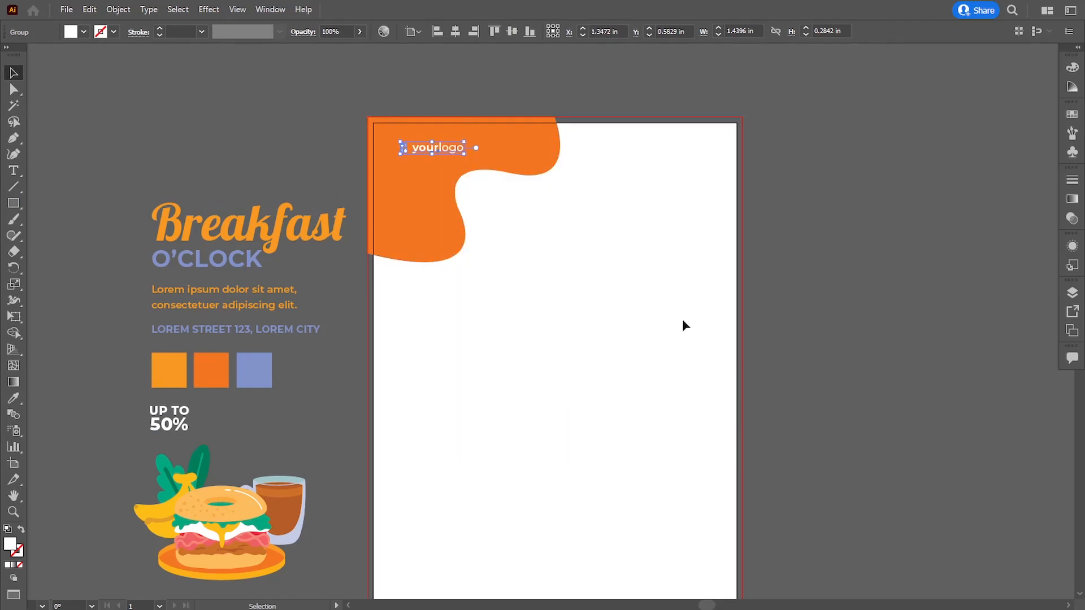
click(808, 350)
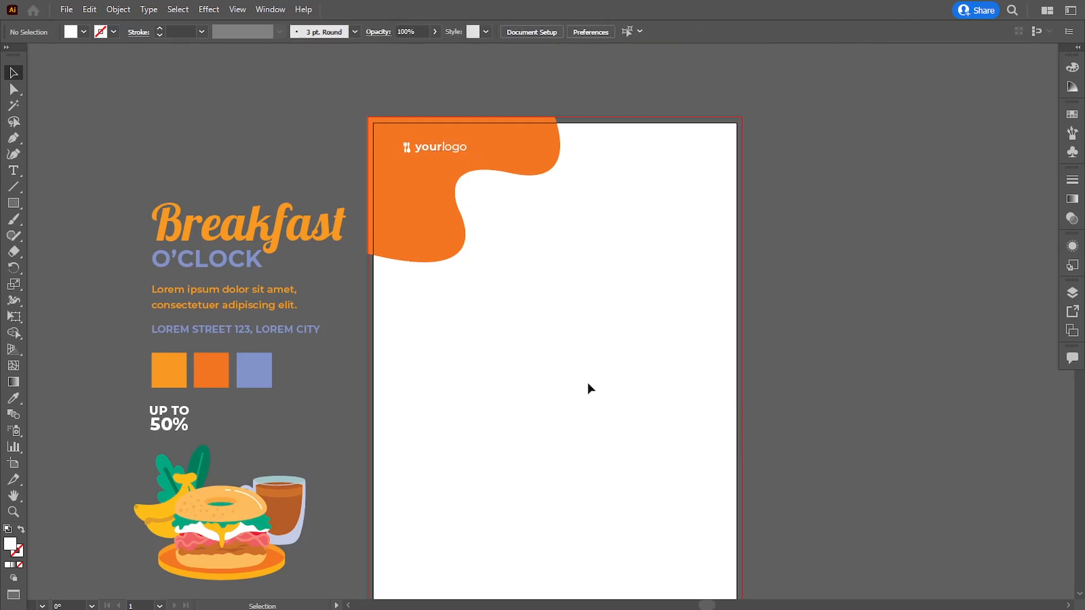
Draw a small circle about 0.12 in wide below the orange shape and fill it with the blue swatch colour
drag(524, 372, 511, 373)
drag(12, 208, 62, 232)
drag(497, 286, 497, 287)
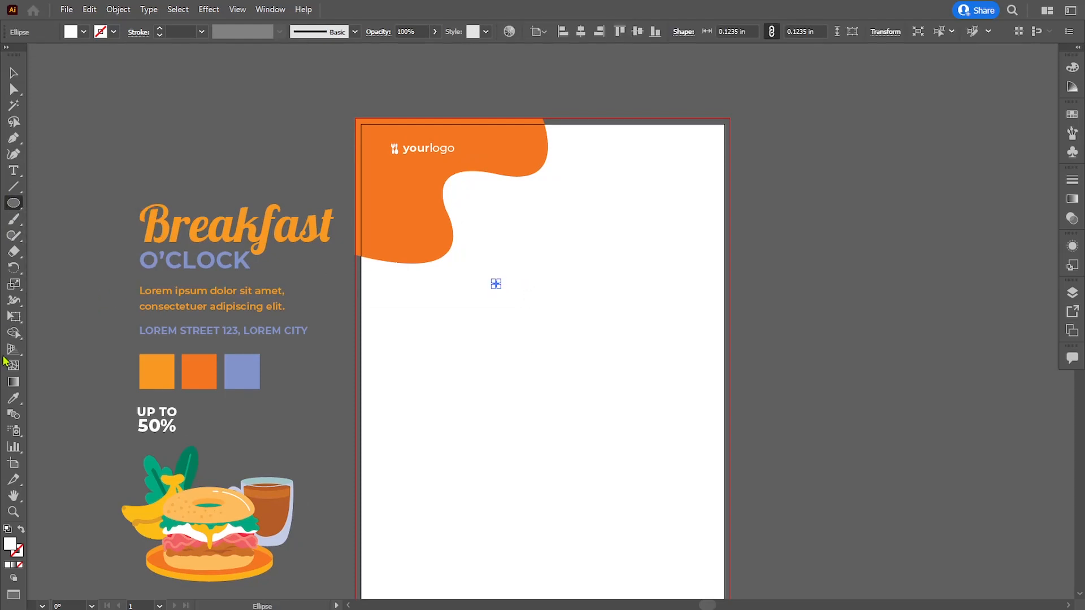
key(i)
click(248, 376)
click(17, 73)
click(581, 337)
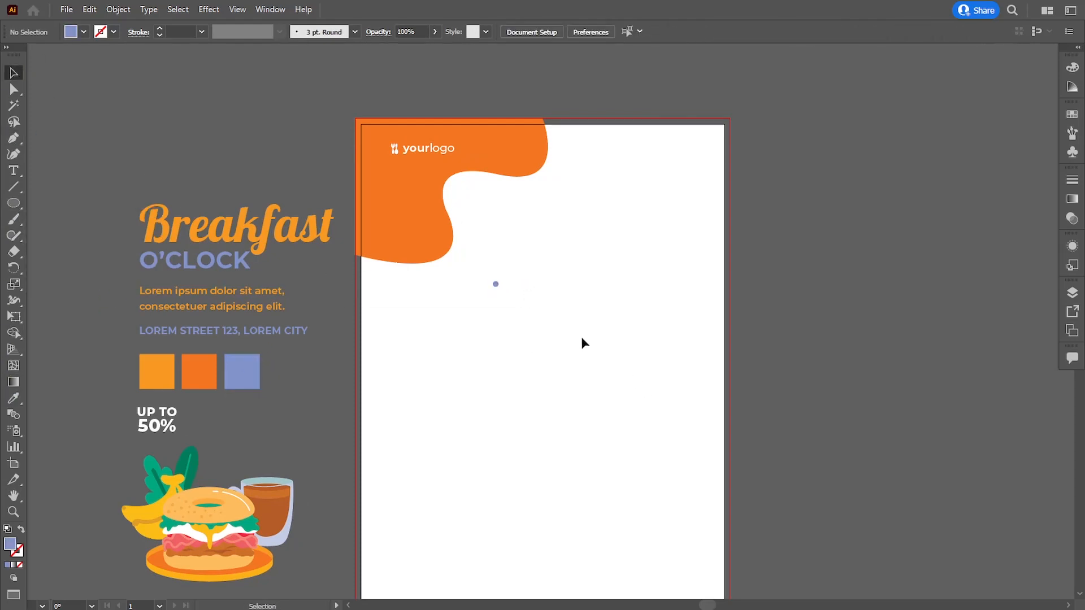
Duplicate the blue dot horizontally to make an evenly spaced row of five dots
key(ctrl+plus)
drag(539, 291, 509, 345)
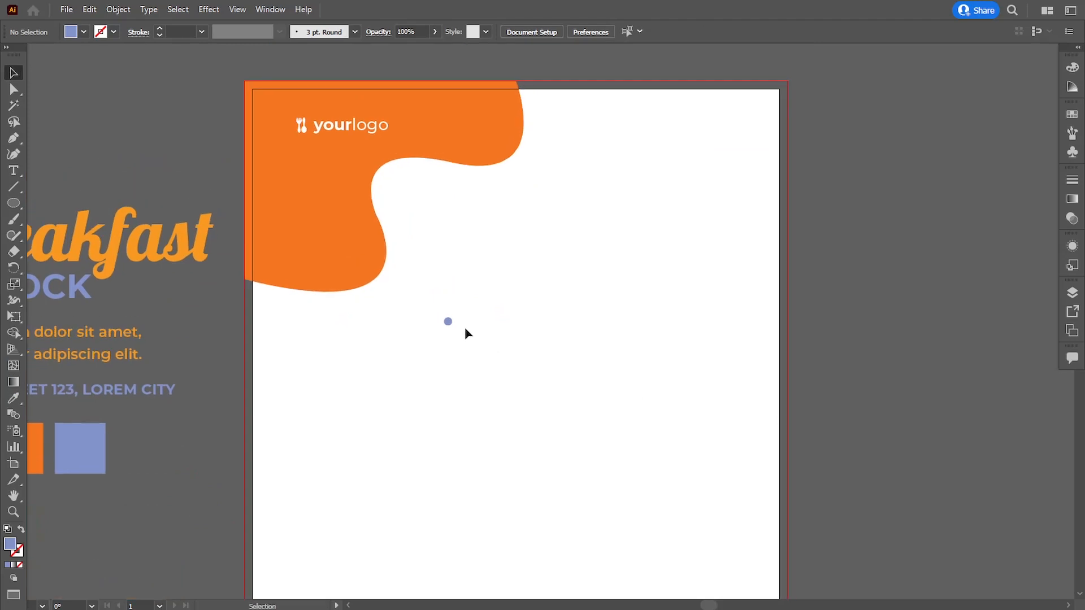
drag(448, 322, 478, 326)
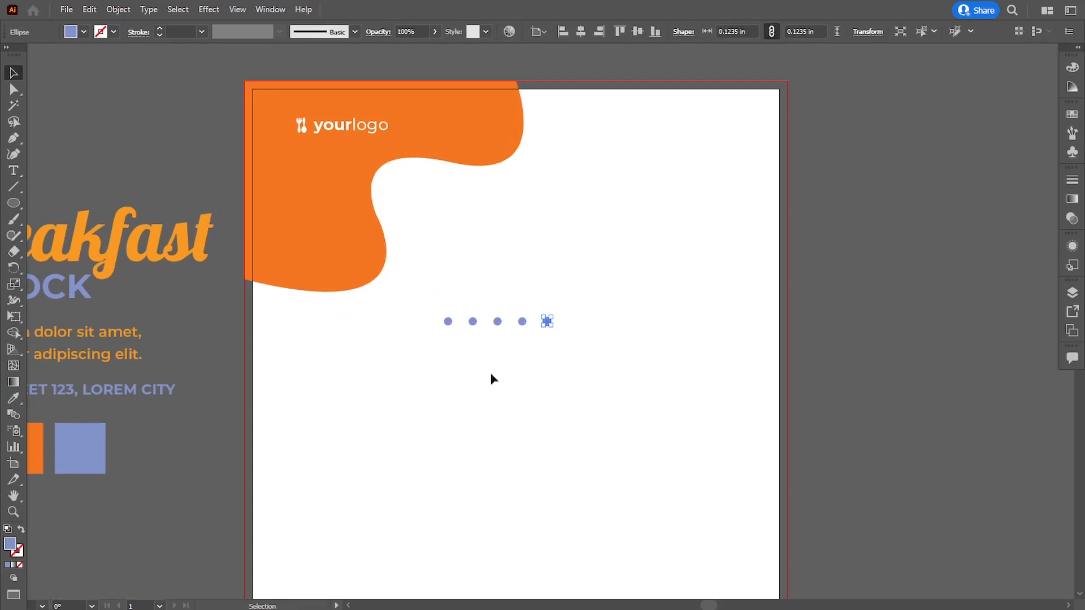
Duplicate the row of dots downward twice to form a grid of three rows
drag(412, 300, 519, 347)
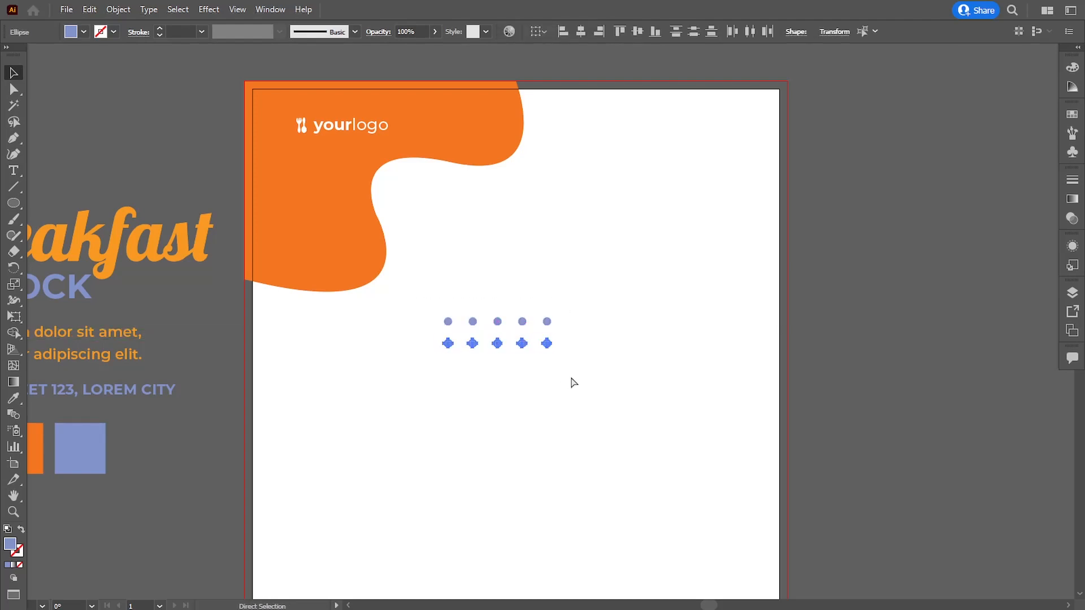
key(ctrl+d)
click(468, 369)
Scale down the whole dot grid and place it in the page's upper-right corner
drag(409, 307, 615, 406)
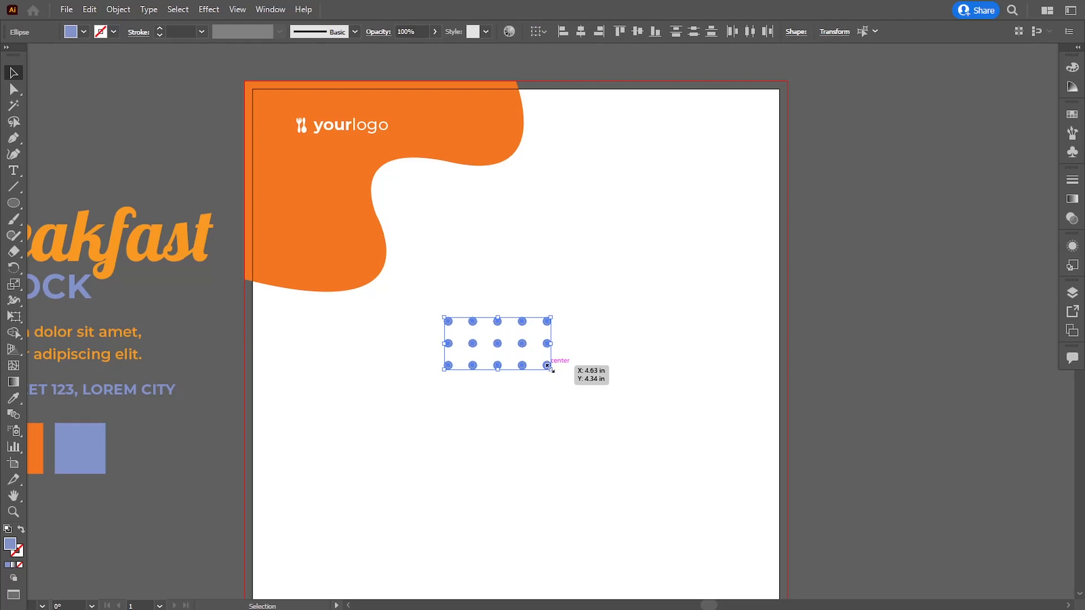
drag(550, 368, 620, 217)
click(556, 298)
key(ctrl+minus)
Group the dots of the grid into a single object and deselect it
click(118, 9)
click(136, 74)
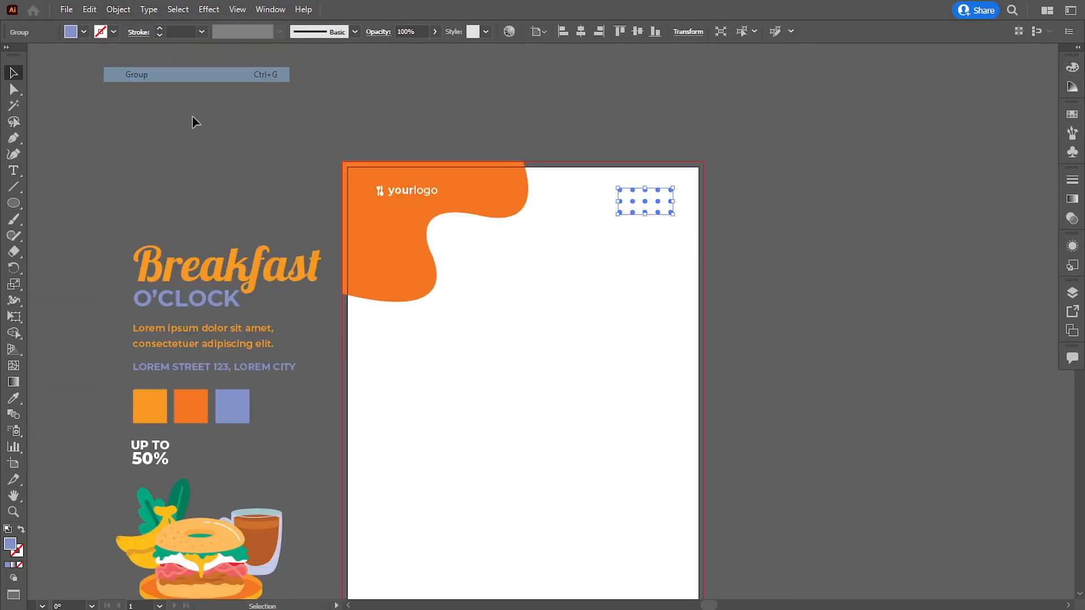
click(531, 318)
Place a copy of the dot grid in the page's lower-left corner and nudge it slightly inward
drag(531, 317, 582, 254)
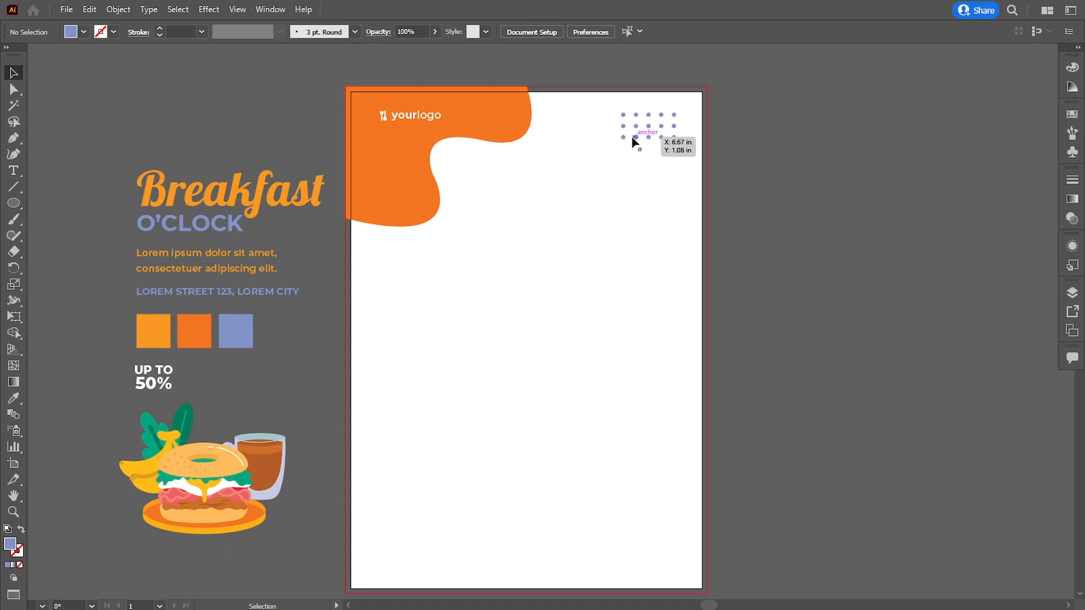
drag(635, 141, 383, 570)
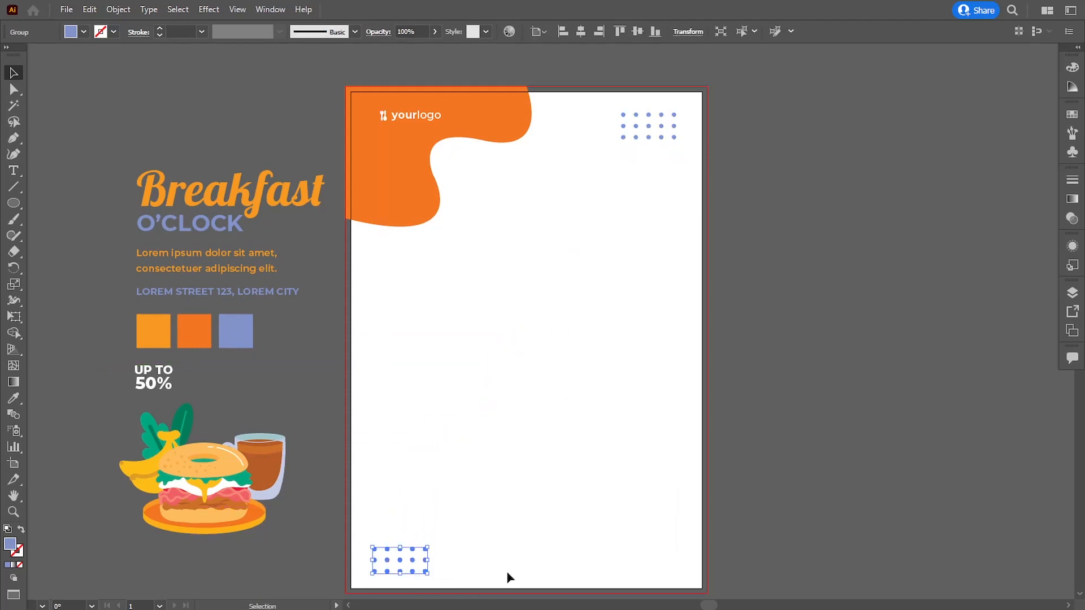
key(Right)
key(Right)
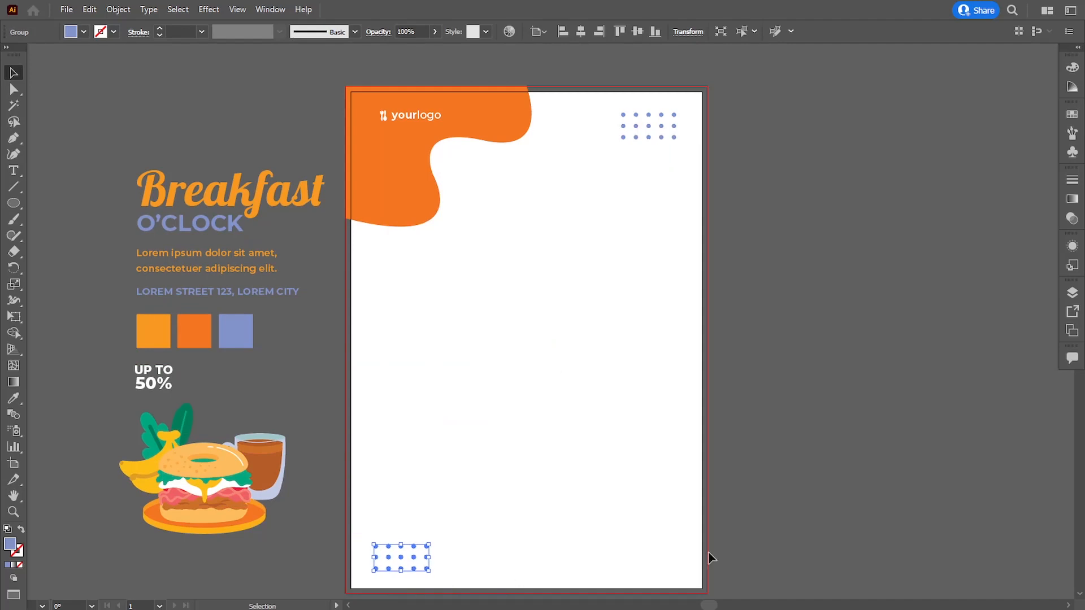
click(775, 483)
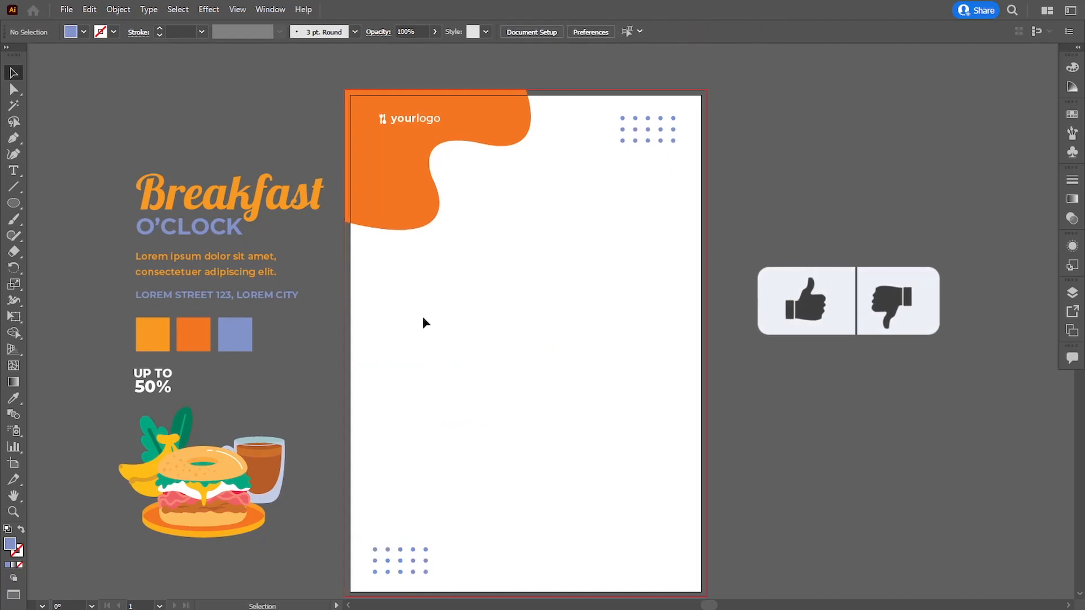
Draw a small, narrow vertical blue rectangle on the white area below the orange shape
click(13, 203)
drag(478, 262, 485, 293)
key(v)
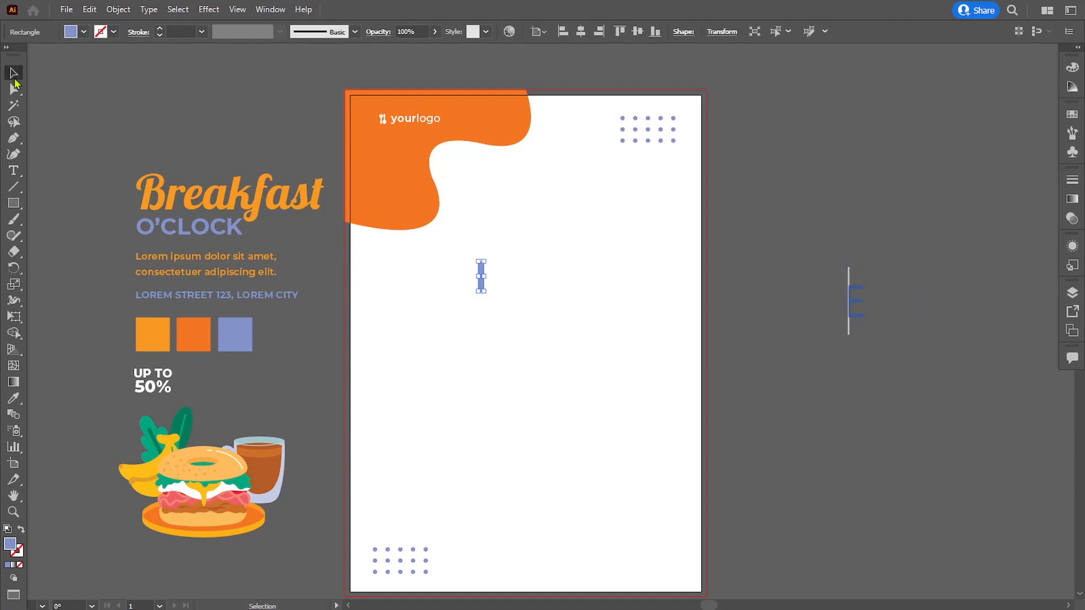
Duplicate the blue rectangle in place, rotate the copy 90° to form a plus sign, and group both pieces
click(90, 9)
click(113, 76)
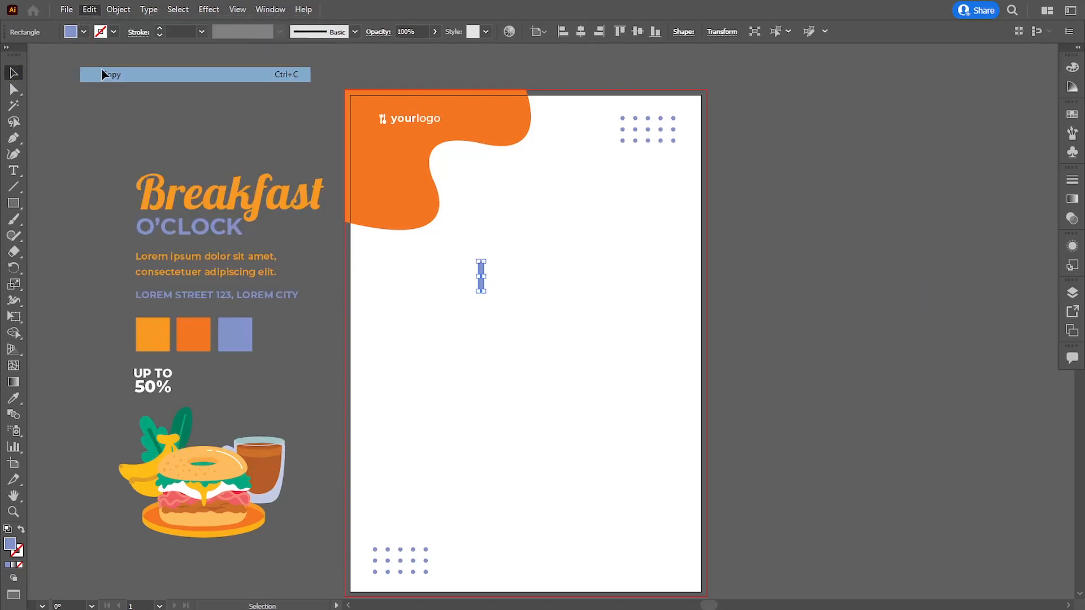
click(90, 9)
click(126, 104)
mouse_move(487, 295)
mouse_down()
mouse_move(498, 298)
mouse_move(512, 274)
mouse_move(489, 295)
mouse_up()
key(ctrl+shift+a)
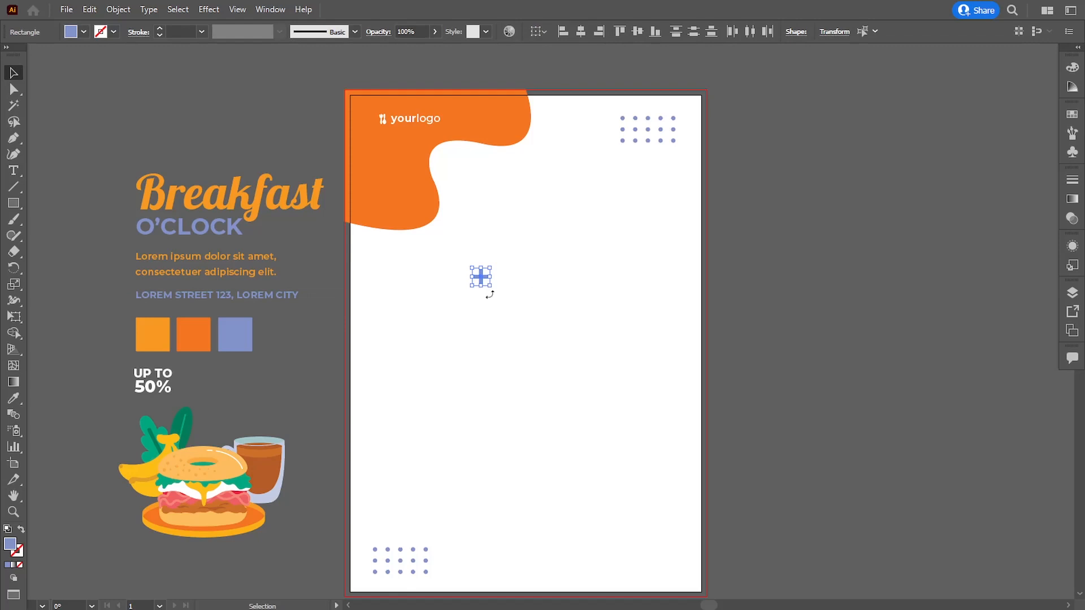
click(118, 10)
click(135, 73)
Round the end corners of both bars of the plus sign as far as possible and deselect it
key(a)
key(ctrl+plus)
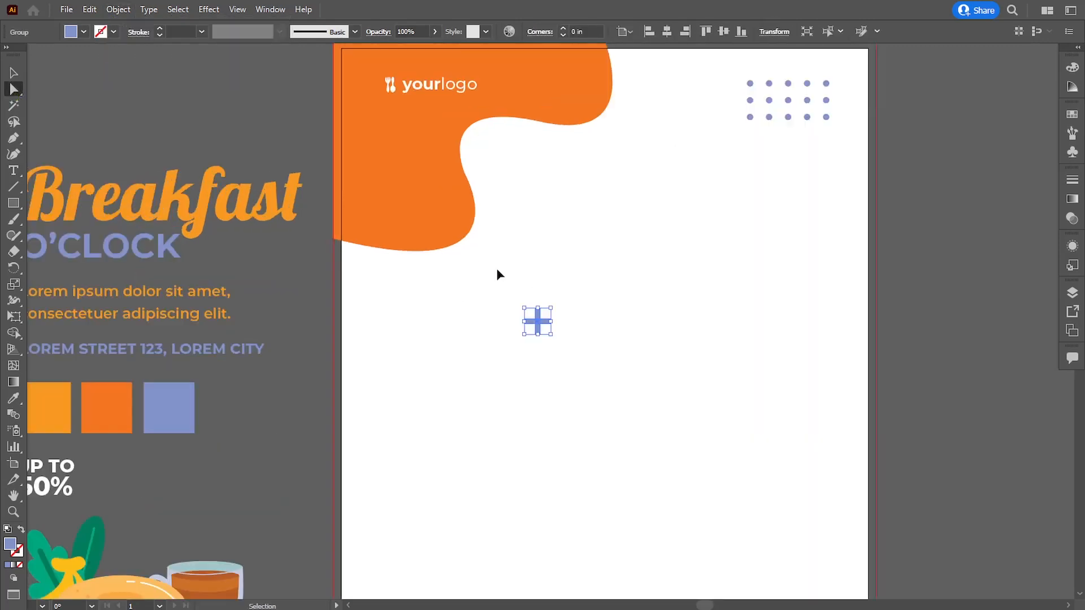
key(ctrl+plus)
key(ctrl+plus)
key(ctrl+plus)
key(ctrl+plus)
key(ctrl+plus)
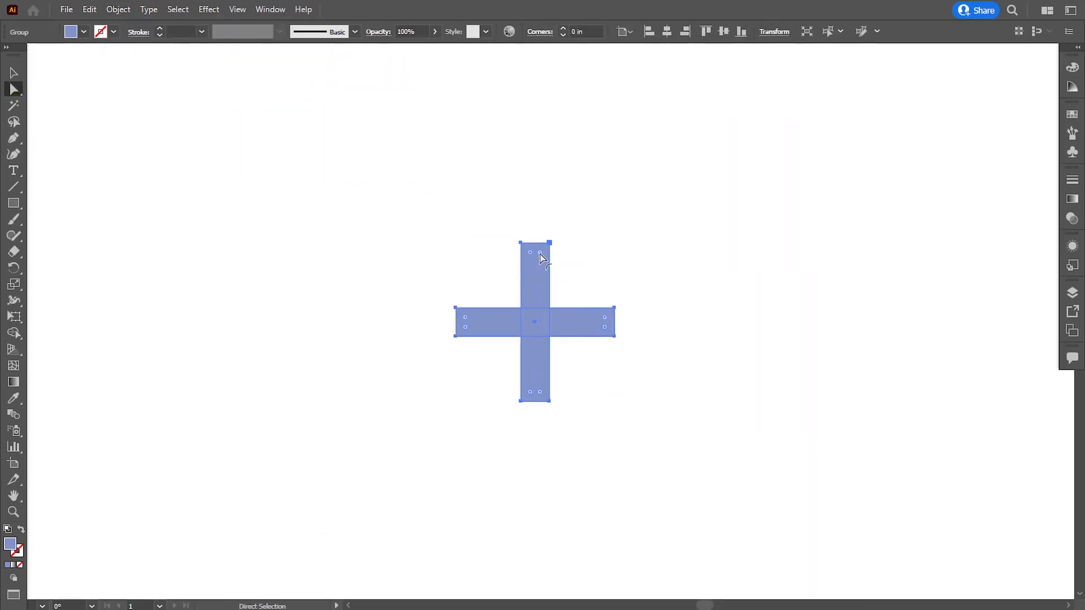
drag(541, 254, 548, 292)
click(17, 75)
click(380, 315)
Move the plus sign up to the white area between the orange shape and the upper-right dot grid
key(ctrl+minus)
key(ctrl+minus)
key(ctrl+minus)
key(ctrl+minus)
key(ctrl+minus)
key(ctrl+minus)
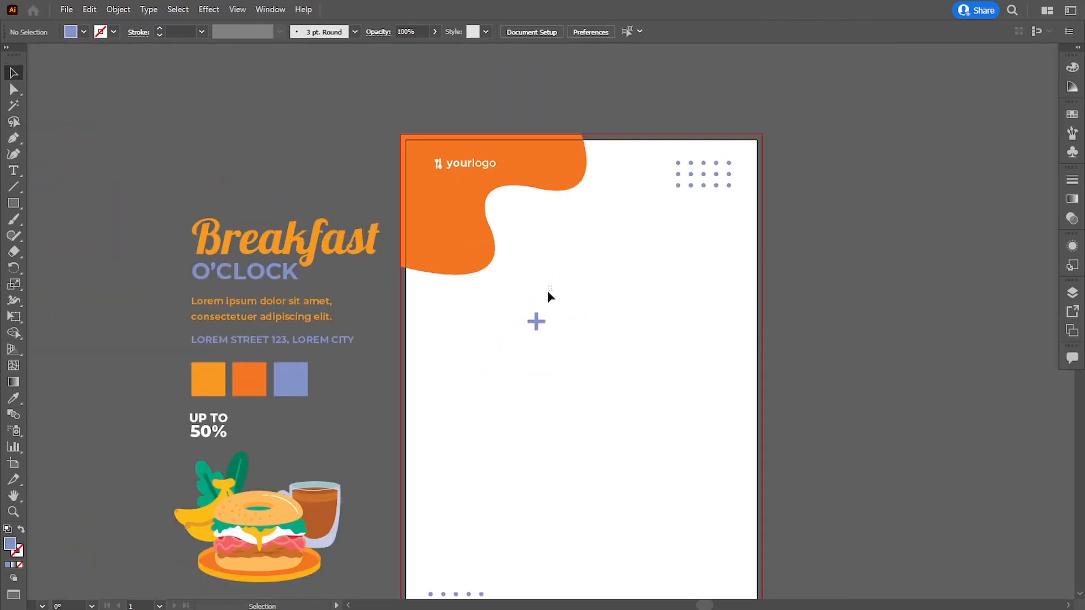
drag(529, 336, 624, 229)
click(791, 275)
Group all parts of the burger, banana and drink illustration into a single object
drag(507, 338, 450, 279)
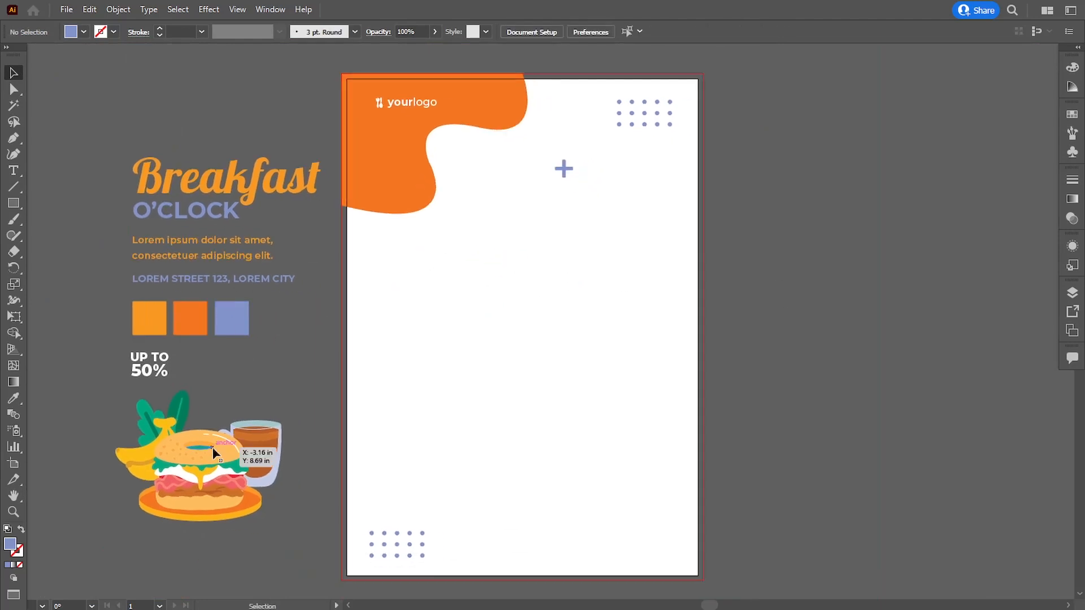
drag(217, 445, 247, 450)
key(ctrl+z)
click(107, 430)
drag(109, 430, 286, 503)
click(118, 9)
click(138, 74)
Place the food illustration enlarged on the upper half of the page and bring it to the front
drag(201, 496, 505, 286)
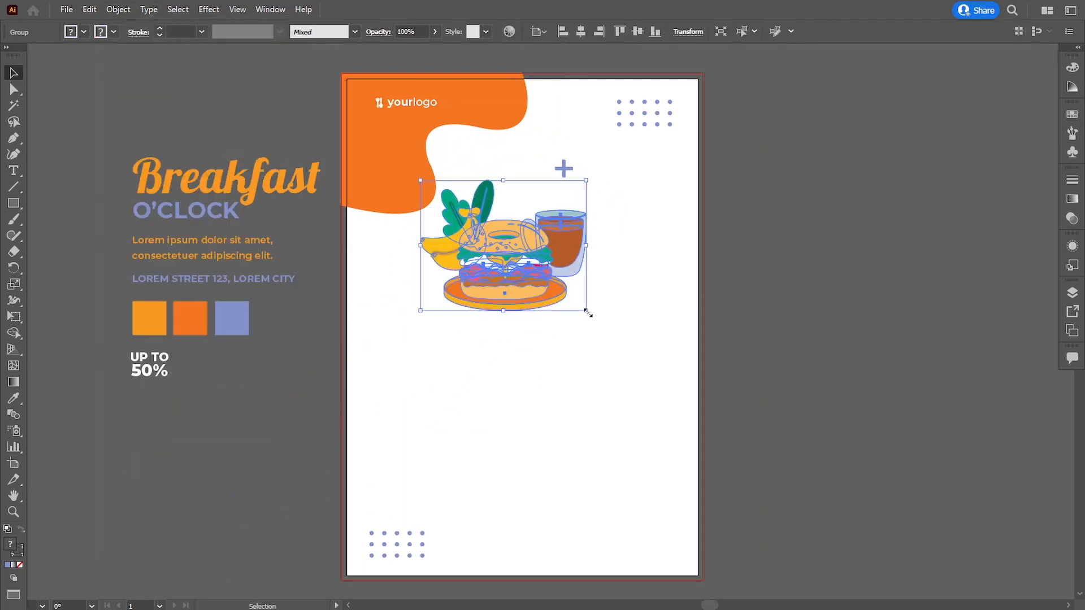
drag(588, 313, 646, 358)
right_click(580, 308)
mouse_move(650, 520)
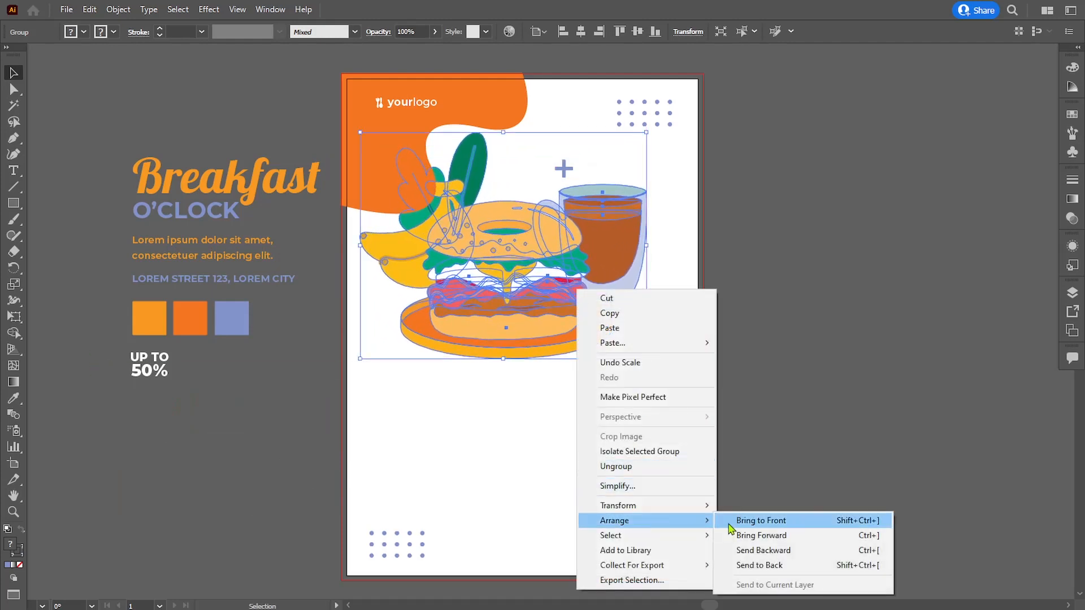
click(730, 524)
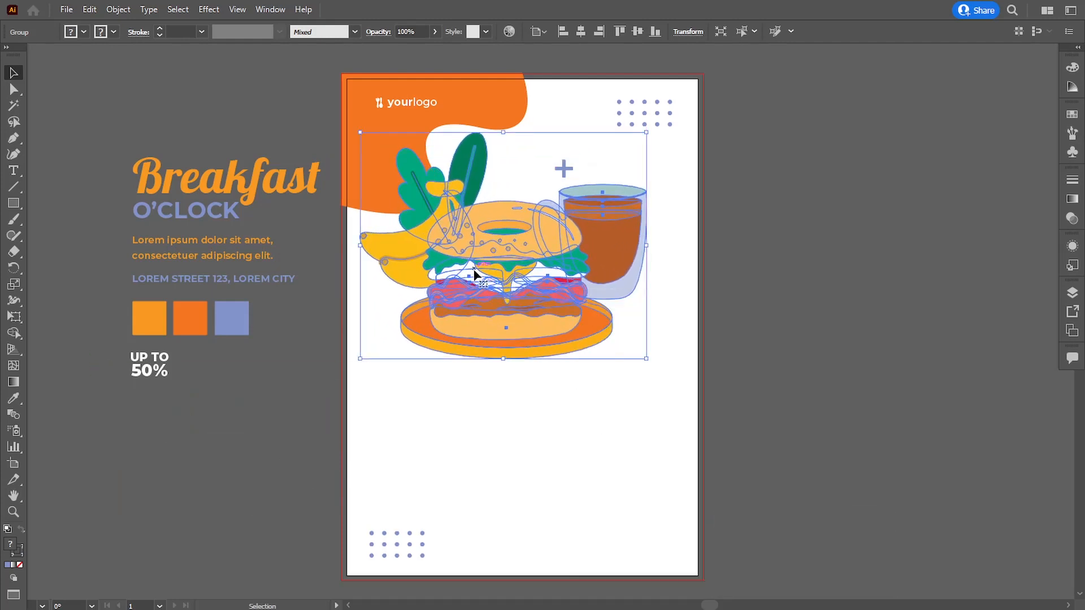
Shift the food illustration up and to the right, enlarge it slightly towards the lower-left, and deselect it
drag(475, 275, 509, 262)
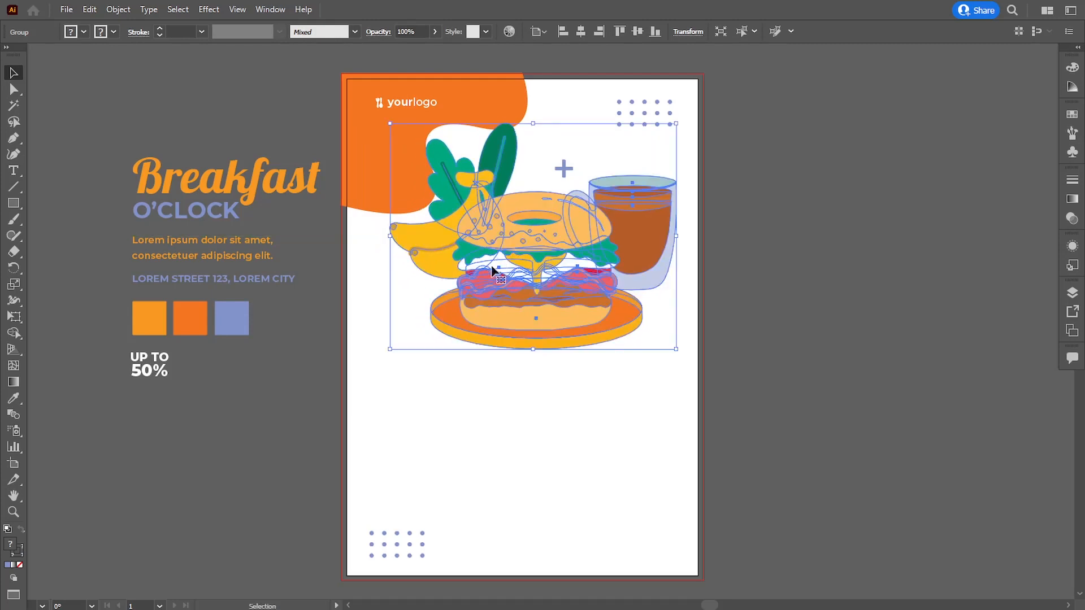
drag(388, 350, 369, 375)
click(717, 314)
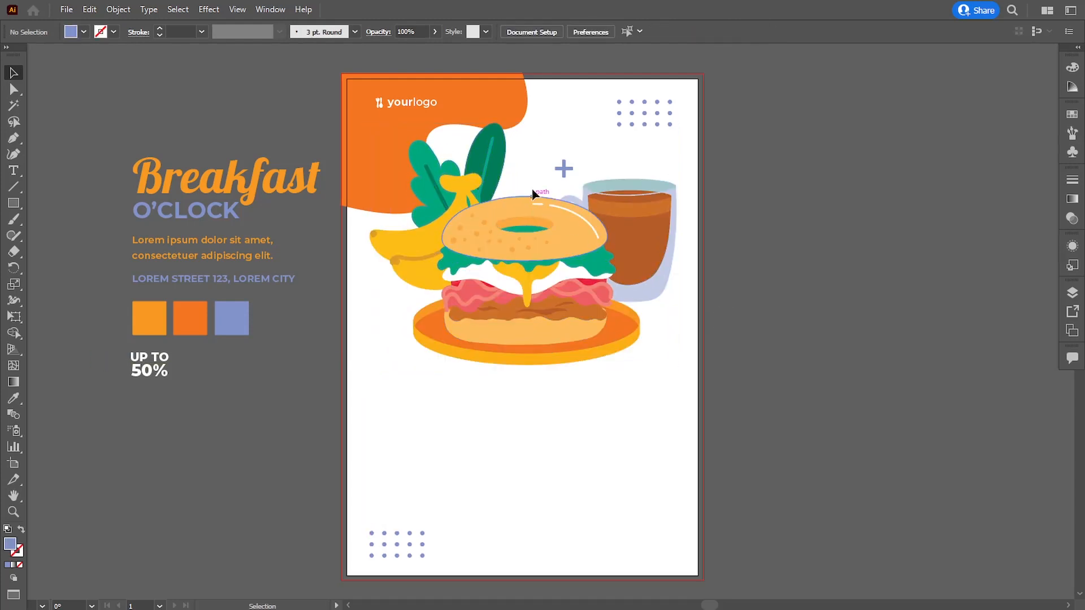
Duplicate the plus sign diagonally above the original near the drink and scale the copy down
drag(563, 175, 574, 149)
click(778, 212)
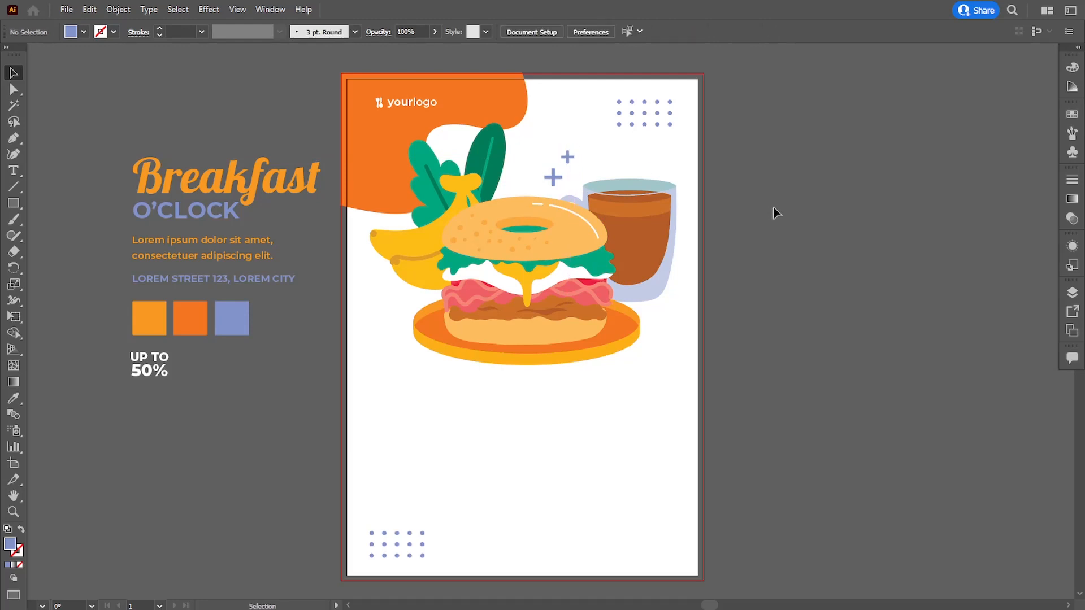
click(567, 157)
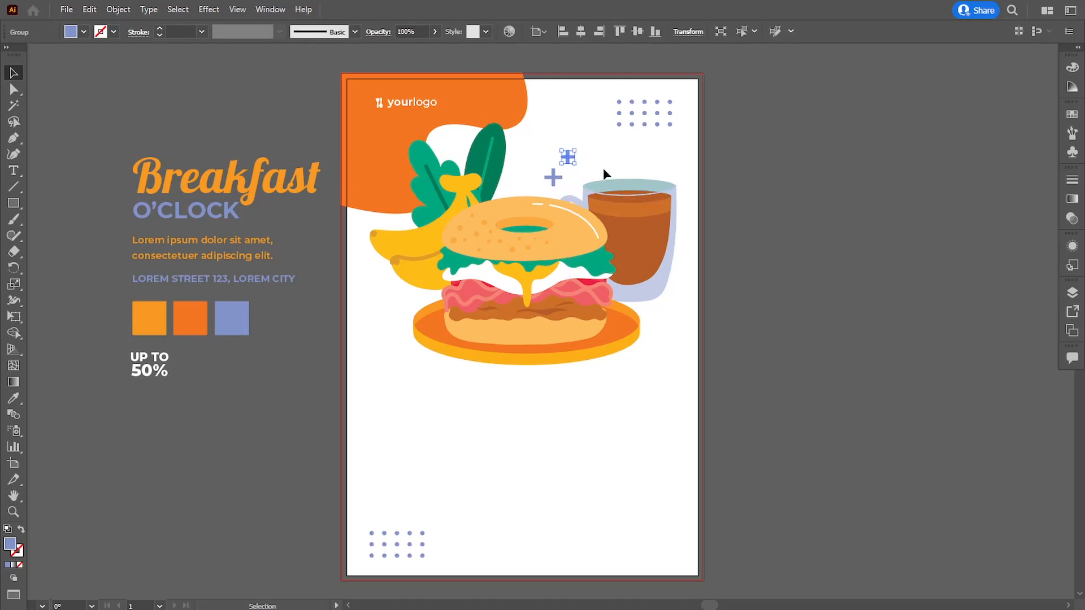
key(ctrl+equal)
key(ctrl+equal)
mouse_move(557, 300)
mouse_down()
mouse_move(548, 300)
mouse_move(556, 305)
mouse_up()
click(954, 336)
Draw a circle about 2.59 in across that overlaps the page's left edge beside the plate
key(ctrl+minus)
key(ctrl+minus)
key(ctrl+minus)
key(ctrl+minus)
key(ctrl+equal)
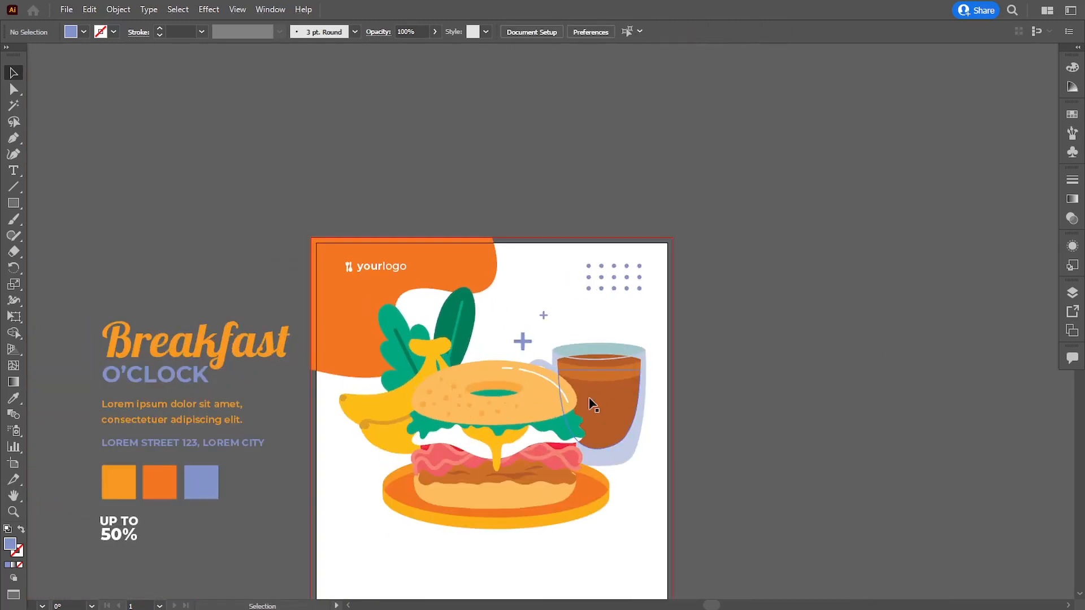
drag(411, 419, 426, 284)
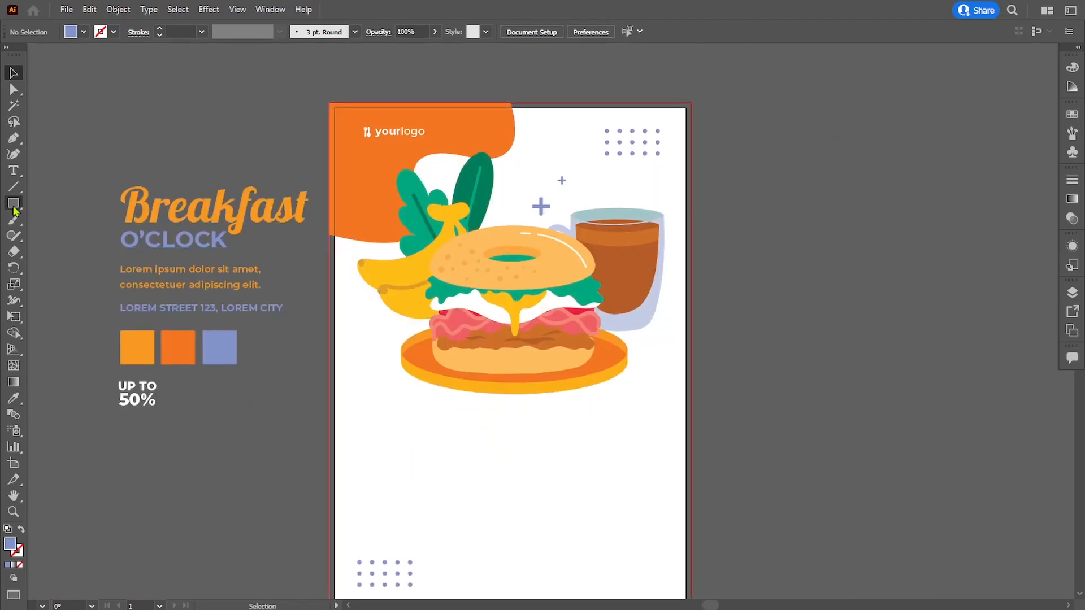
drag(15, 211, 72, 232)
drag(294, 350, 405, 460)
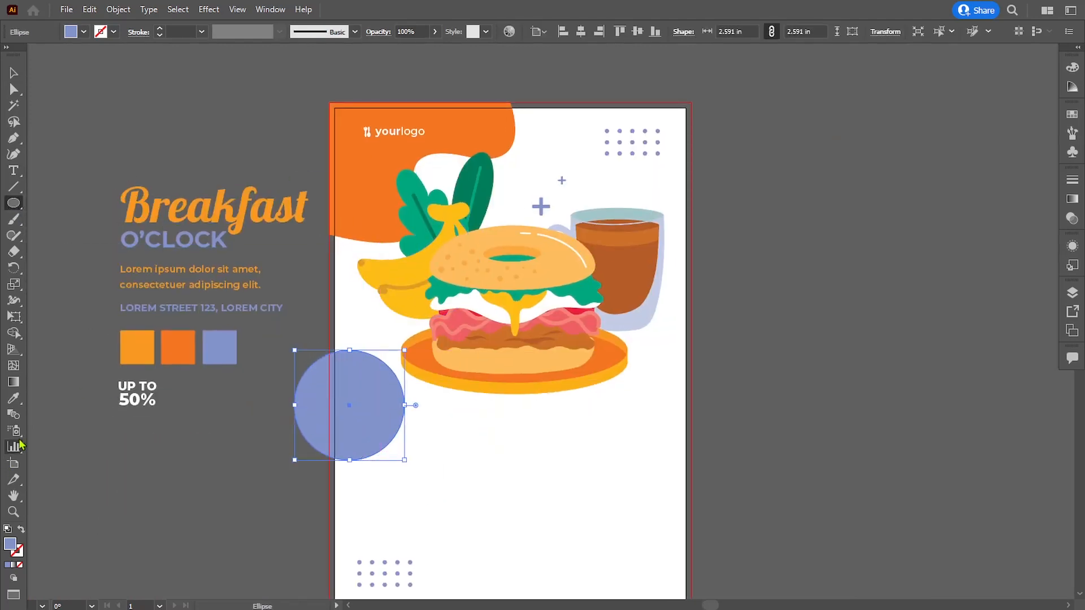
Give the circle the dark orange swatch colour and swap it from fill to stroke
click(14, 398)
drag(212, 337, 219, 335)
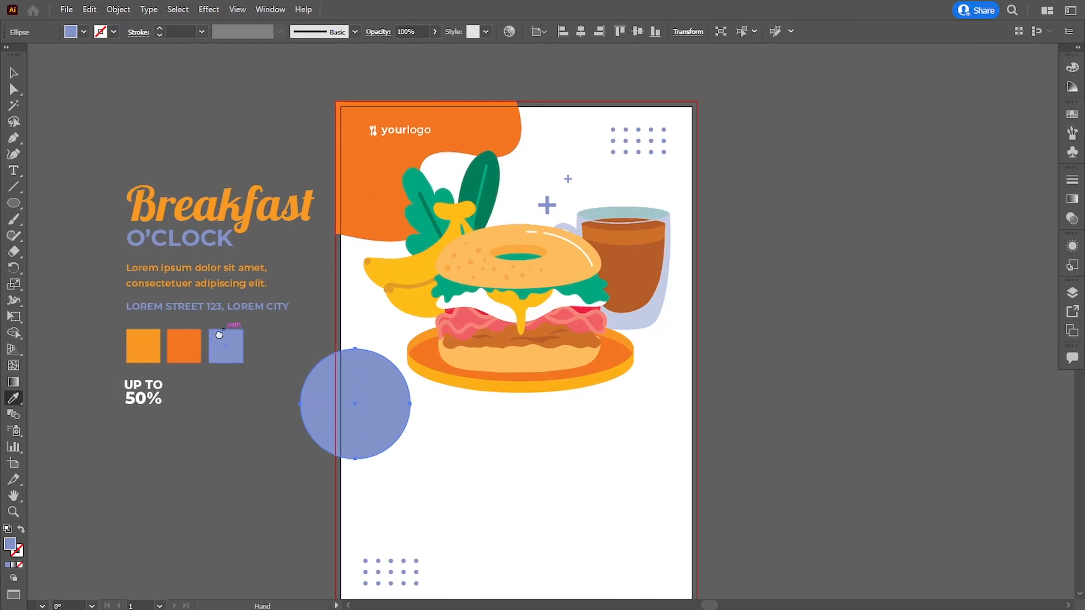
click(181, 349)
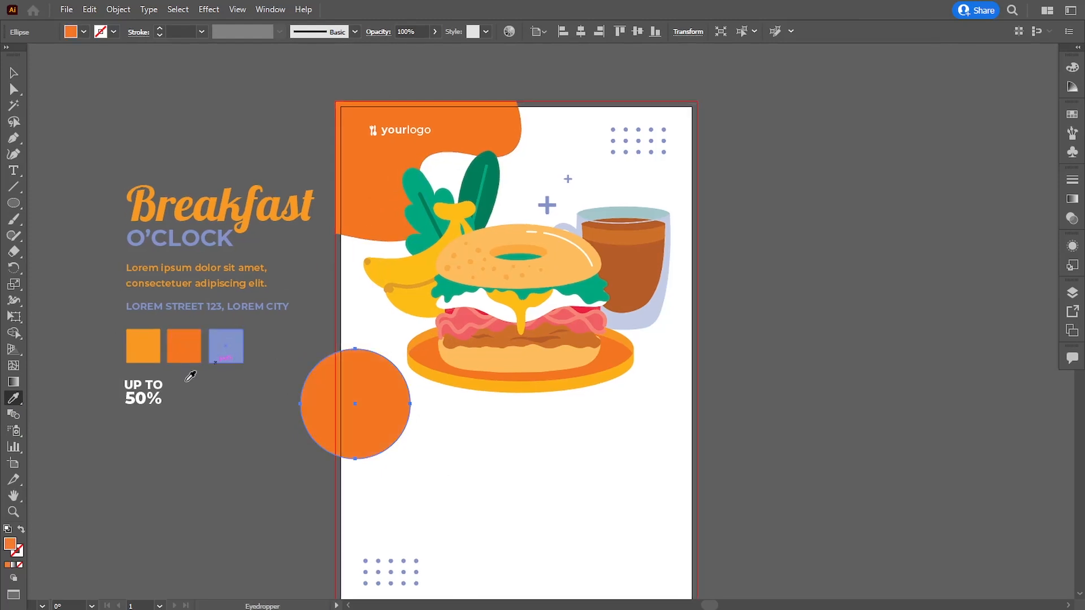
click(22, 530)
Shrink the circle outline to about 1.49 in and place it on the left page edge over the orange shape's lower end
key(v)
drag(406, 347, 377, 383)
click(314, 432)
mouse_move(373, 430)
mouse_down()
mouse_move(373, 309)
mouse_move(356, 242)
mouse_move(309, 255)
mouse_up()
Set the circle outline's stroke weight to 4 pt
click(201, 32)
click(203, 145)
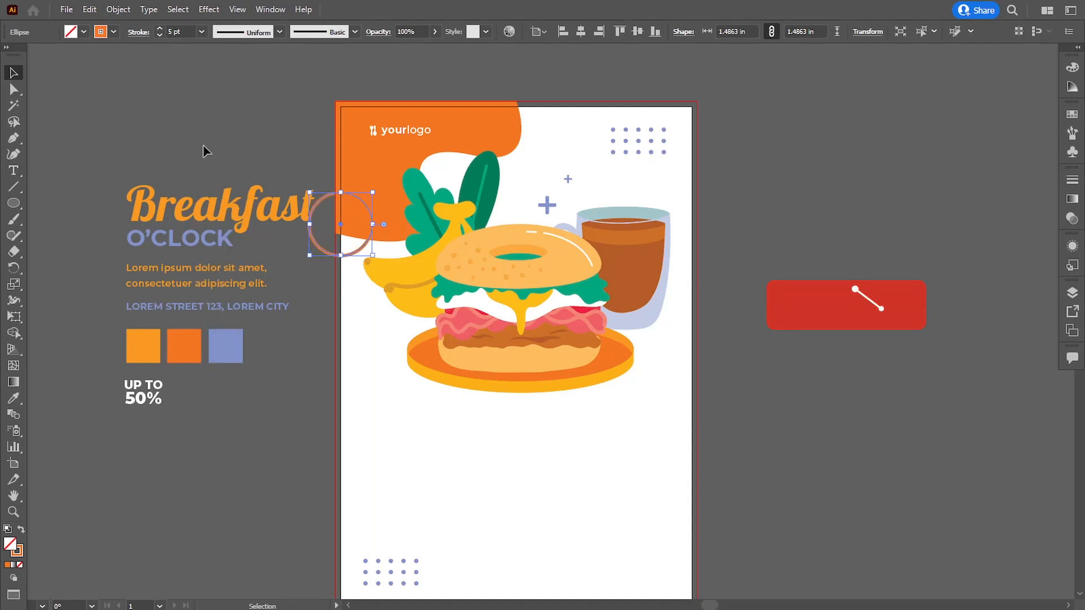
click(202, 31)
click(213, 136)
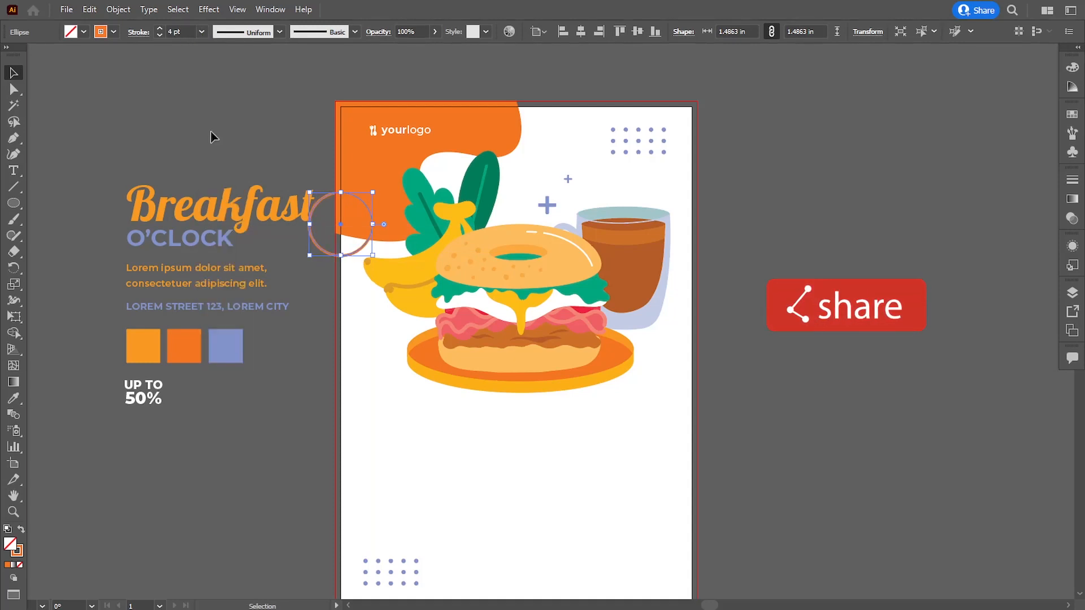
Expand the circle's appearance and stroke into a filled ring shape and deselect it
click(343, 270)
click(326, 255)
click(118, 9)
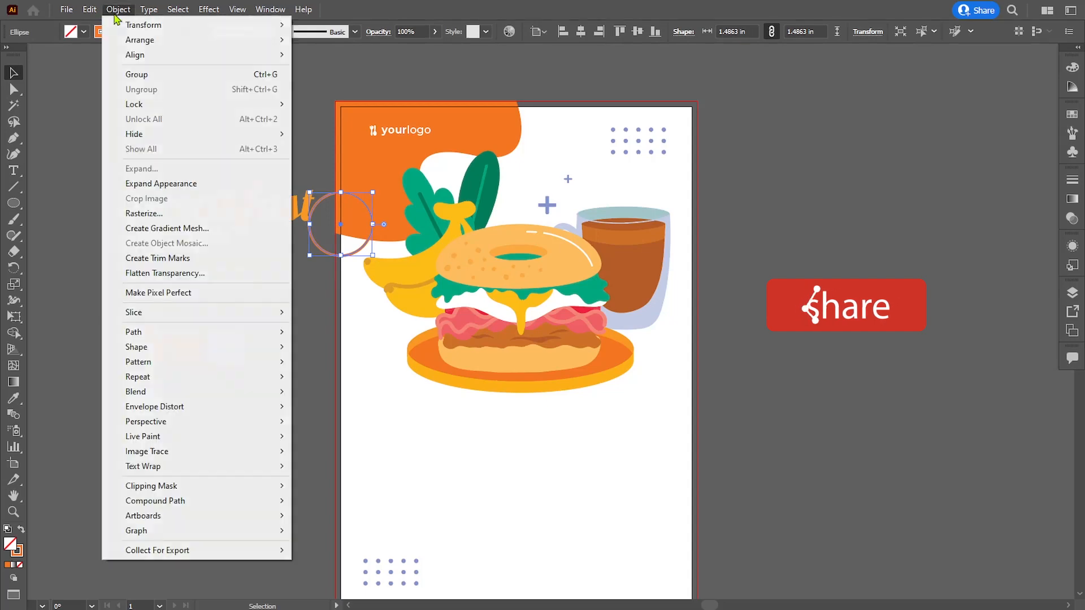
click(141, 185)
click(118, 9)
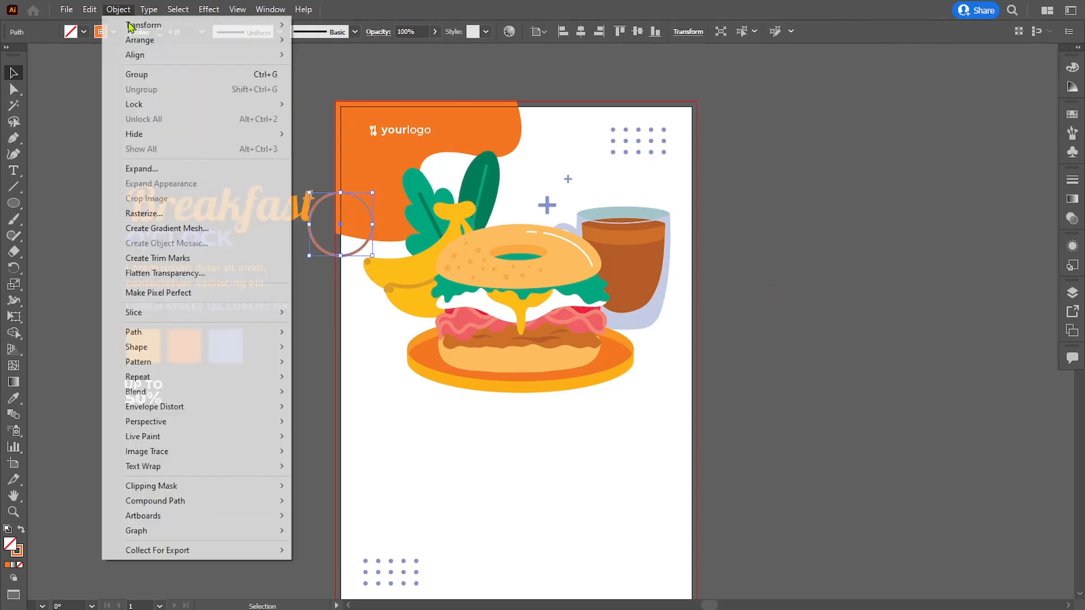
click(142, 169)
click(510, 378)
click(315, 380)
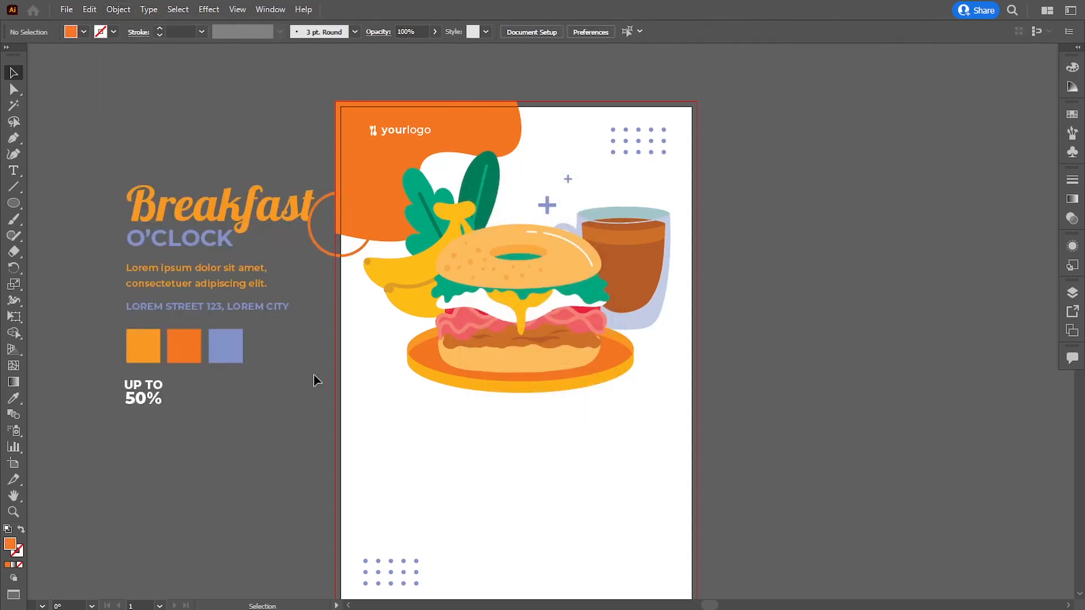
Cut through the orange ring with the Eraser along the page's left bleed edge
key(ctrl+plus)
drag(293, 325, 325, 350)
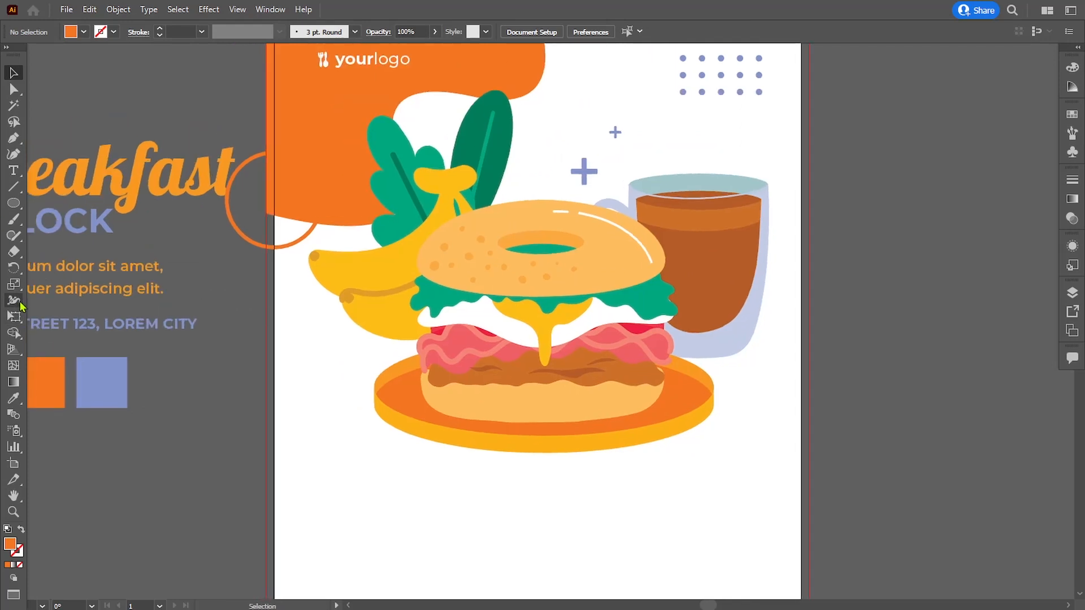
click(14, 252)
drag(261, 315, 261, 316)
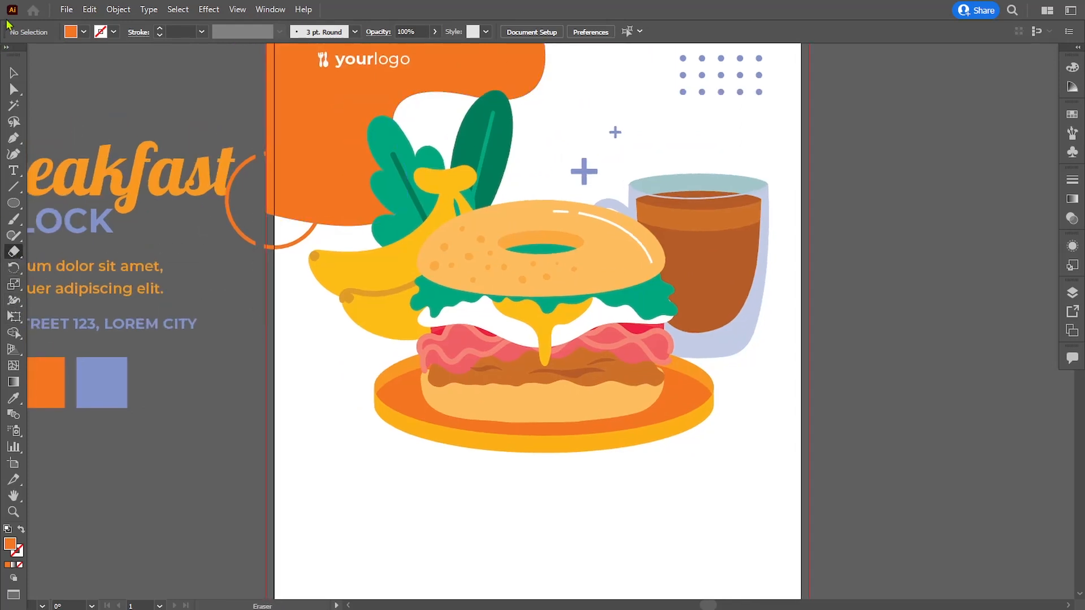
Ungroup the cut ring and delete the piece lying outside the bleed
key(v)
click(242, 235)
click(118, 9)
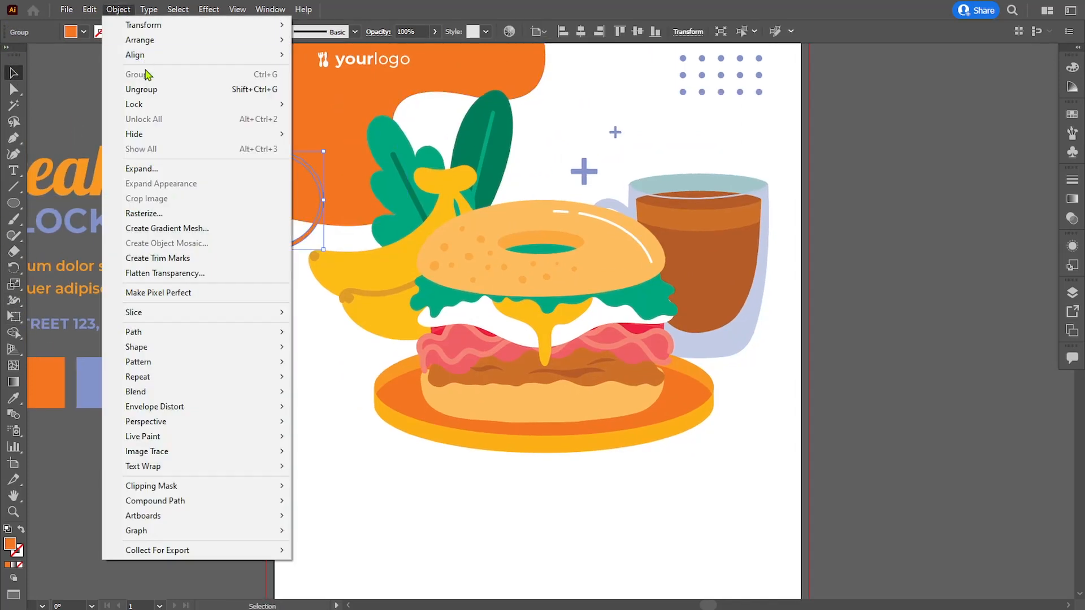
click(146, 90)
click(189, 150)
click(228, 219)
key(Delete)
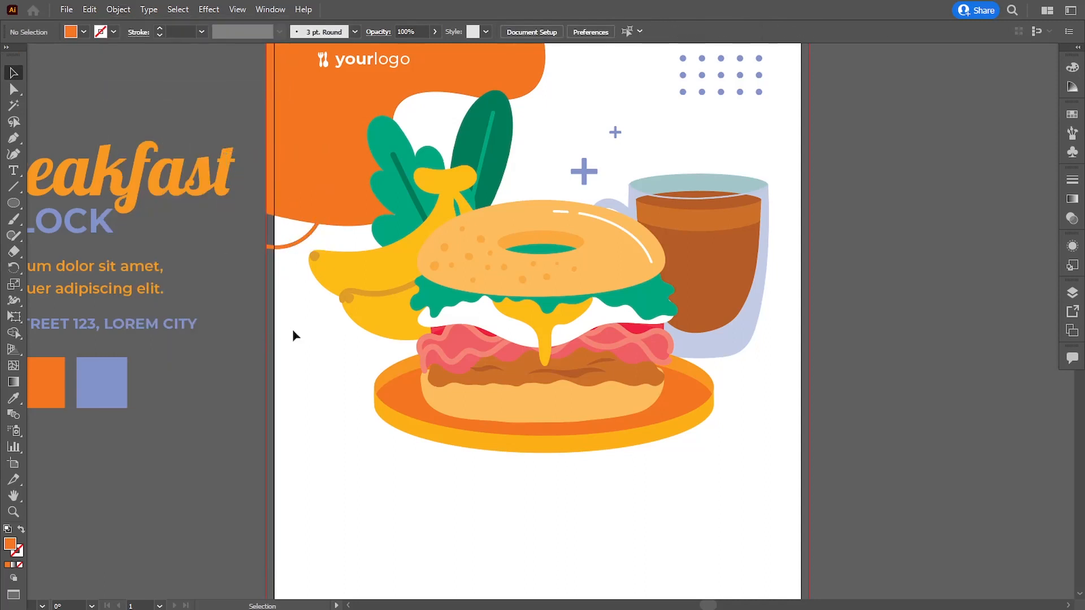
Recolour the wavy corner shape with the light orange swatch and deselect it
key(ctrl+minus)
click(400, 232)
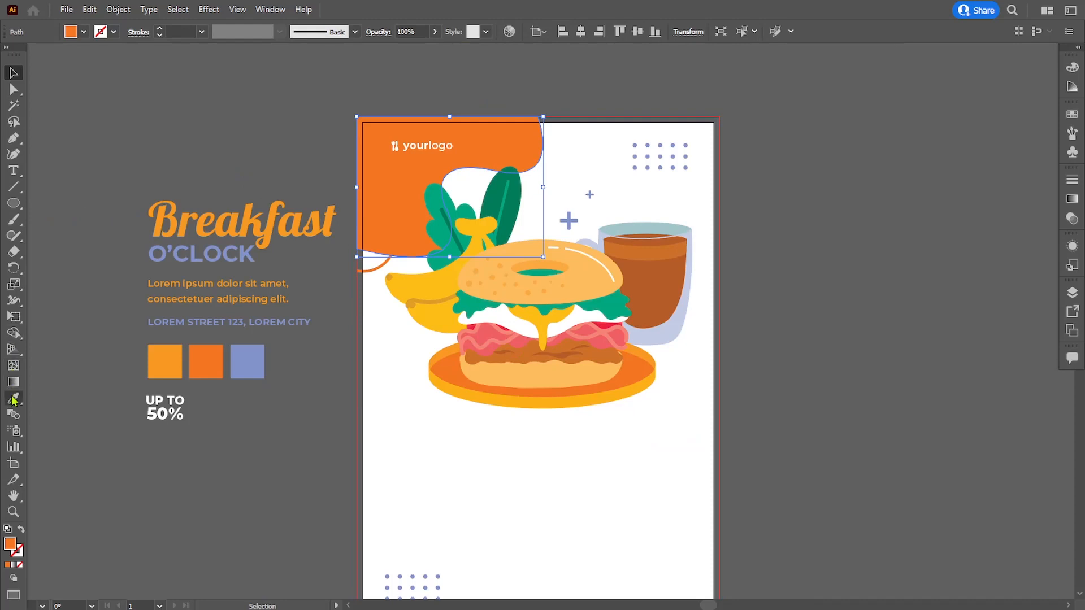
click(14, 400)
click(165, 362)
click(13, 73)
click(77, 104)
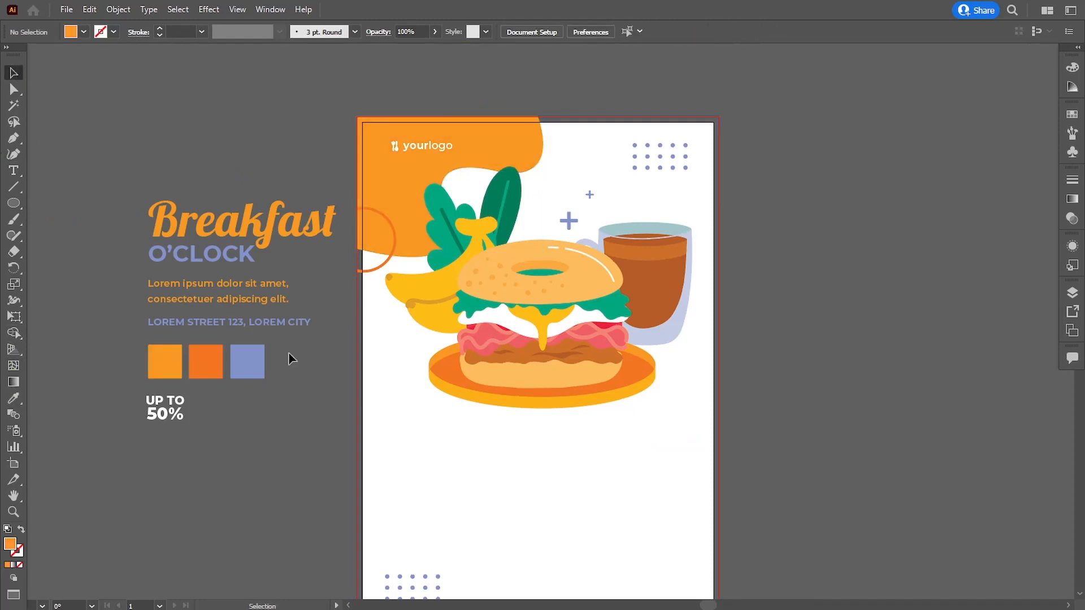
Move the Breakfast O'CLOCK text block onto the page below the plate
key(space)
drag(389, 407, 378, 379)
drag(461, 433, 427, 413)
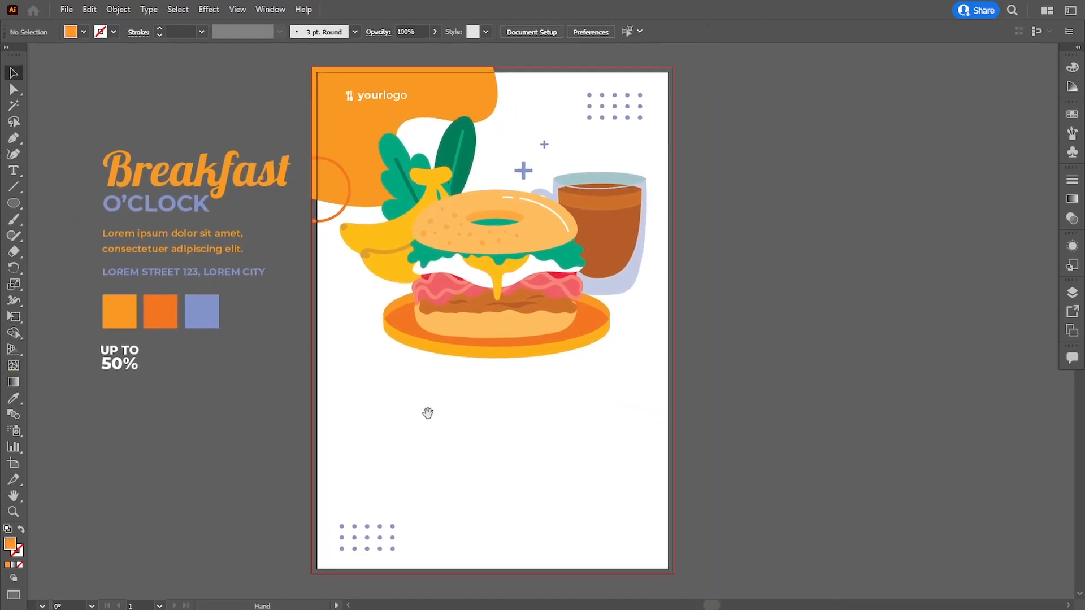
drag(189, 187, 436, 392)
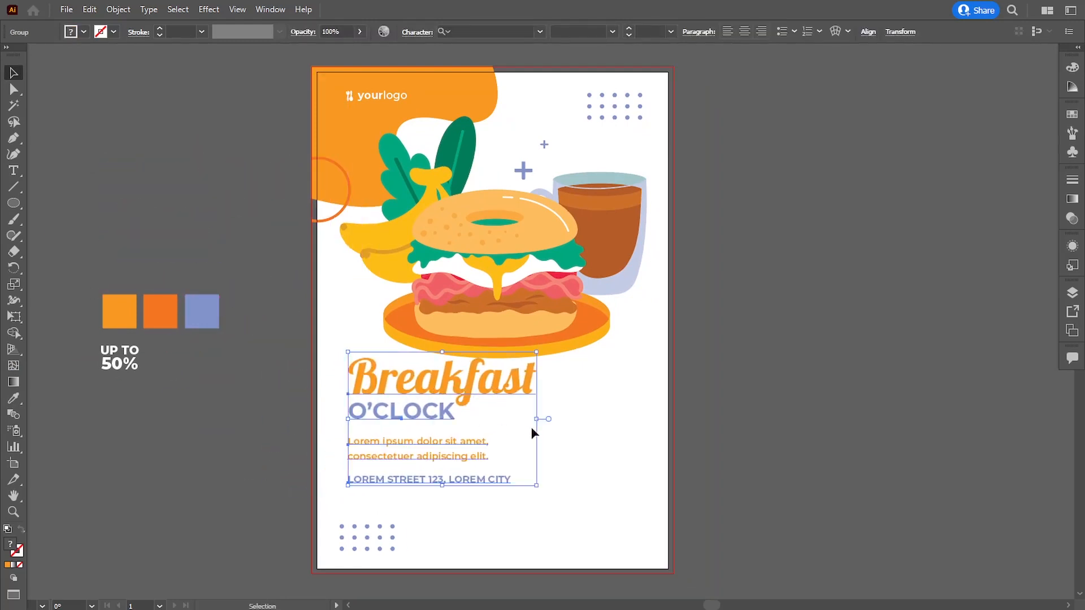
Nudge the text block downward to leave more space below the plate and deselect it
key(Down)
key(Down)
key(Down)
key(Down)
key(Down)
key(Down)
key(Down)
key(Down)
key(Down)
key(Down)
key(Down)
key(Down)
key(Down)
key(Down)
key(Down)
key(Down)
key(Down)
key(Down)
key(Down)
key(Down)
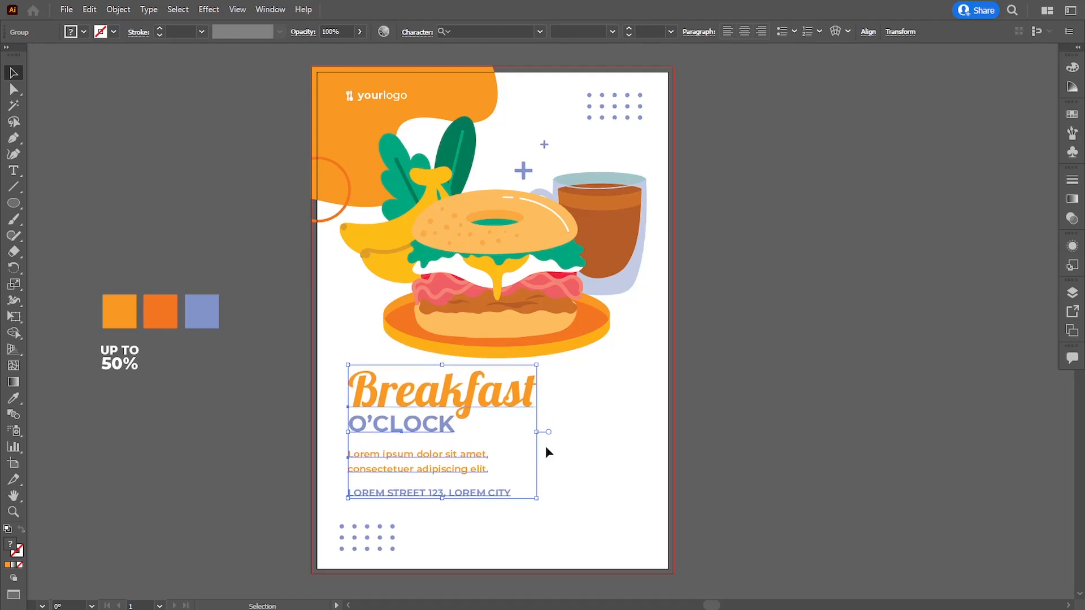
key(Down)
key(Down)
key(Down)
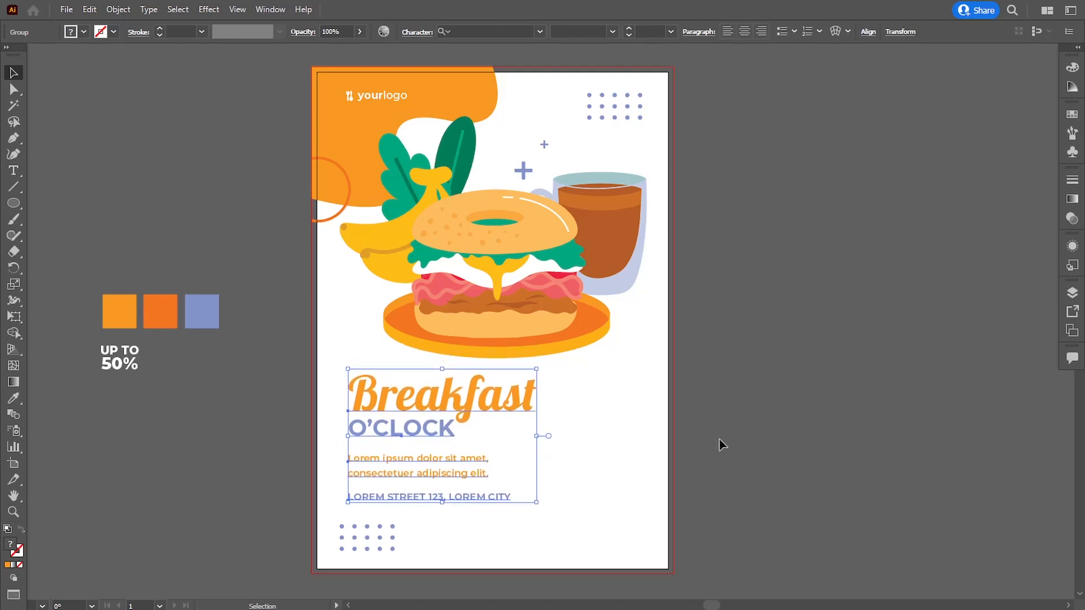
click(721, 445)
Draw a light orange circle about 1.67 in across beside the text block, near the page's right edge
drag(703, 424, 695, 426)
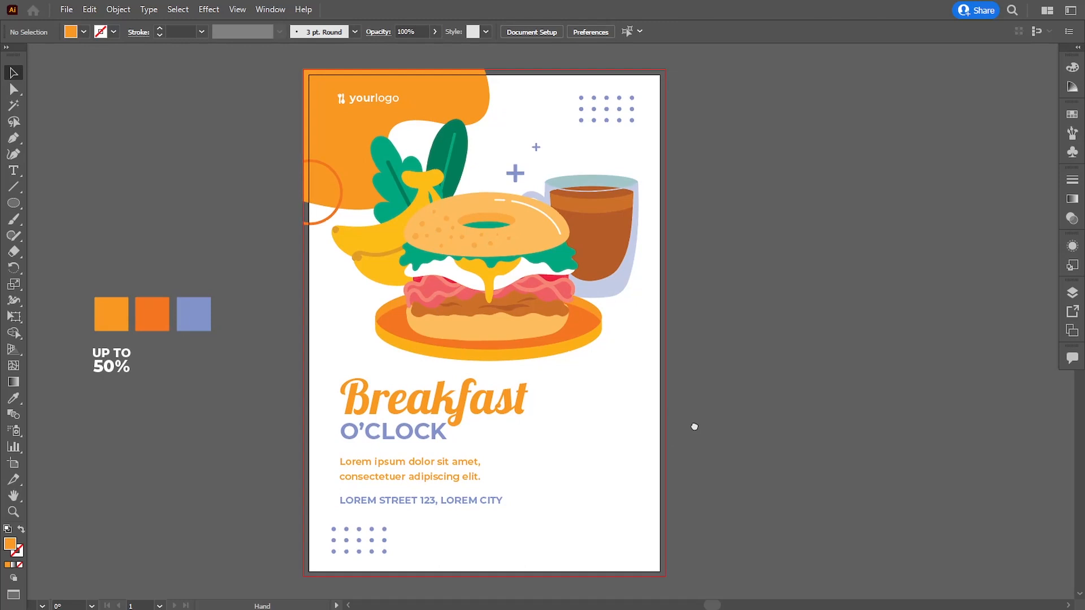
click(13, 202)
drag(570, 411, 633, 482)
Apply a Zig Zag effect to the circle with 0.07 in absolute size, 8 ridges per segment and smooth points, and expand its appearance
click(208, 9)
mouse_move(266, 126)
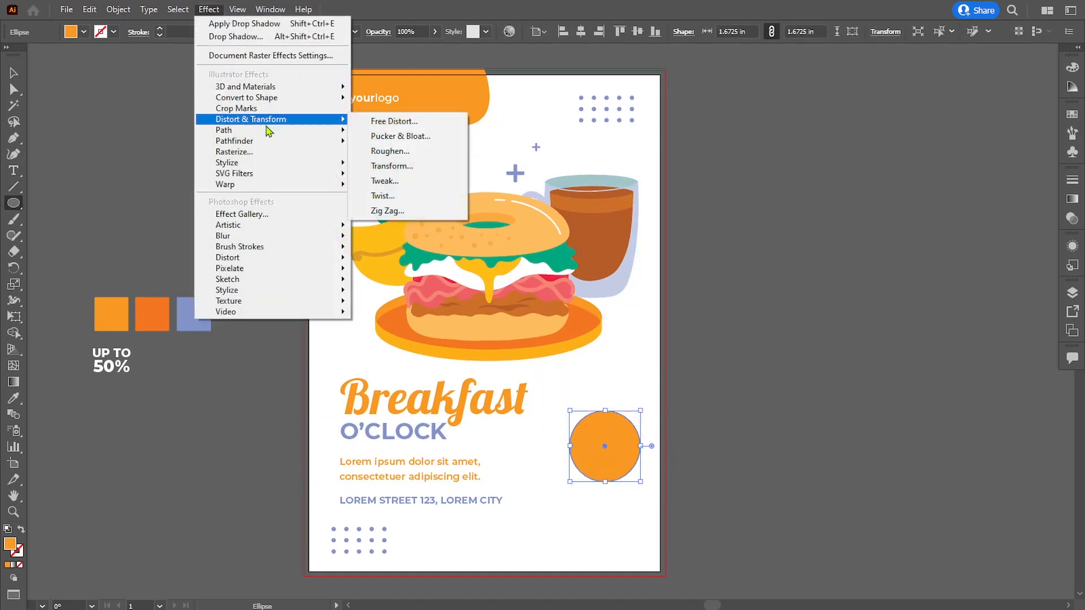
click(388, 212)
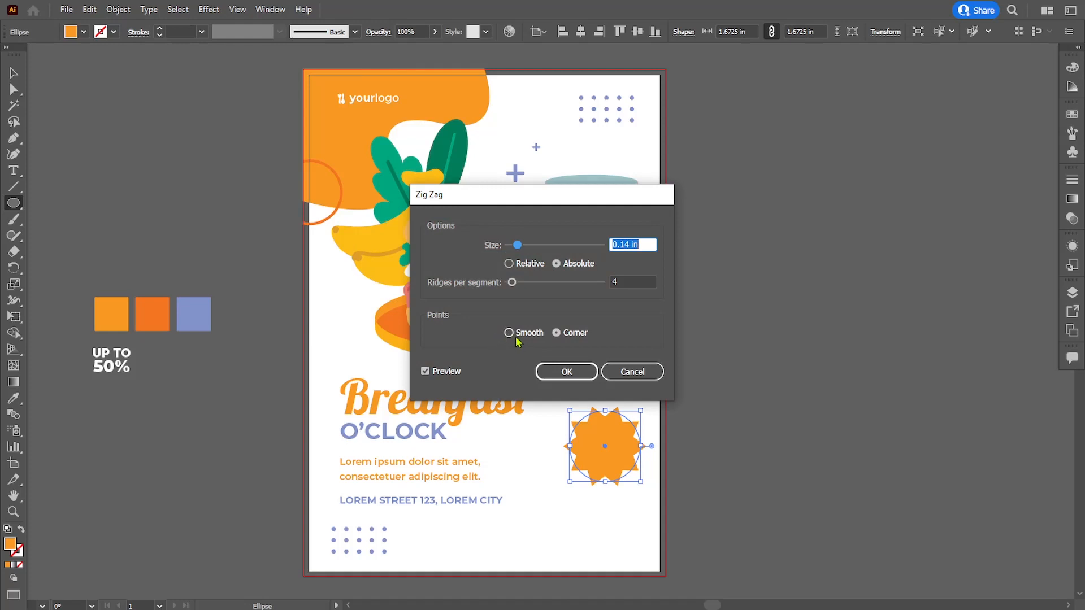
drag(517, 247, 516, 284)
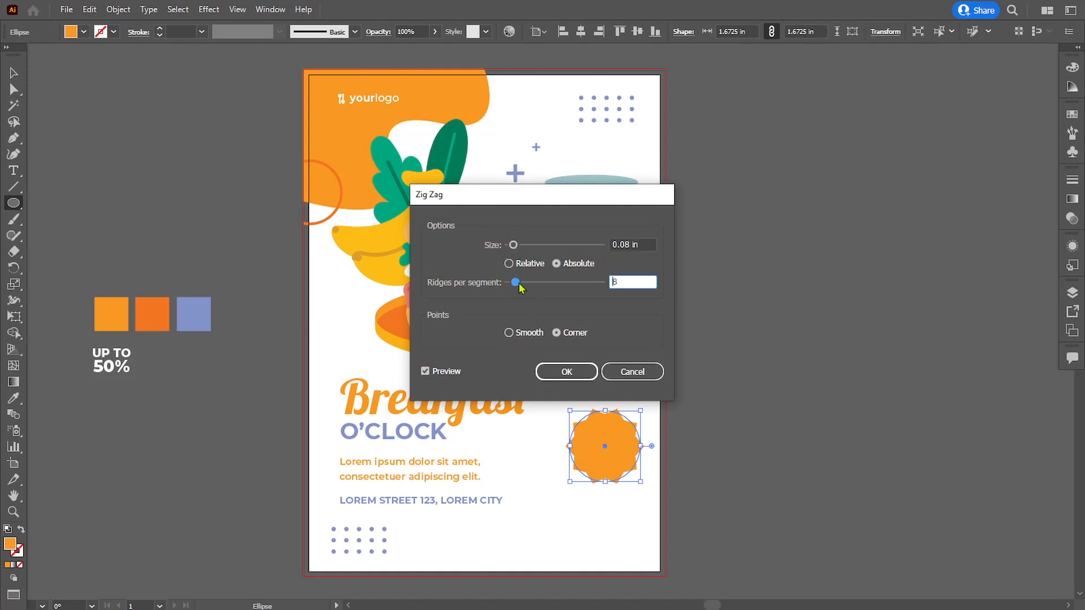
click(509, 334)
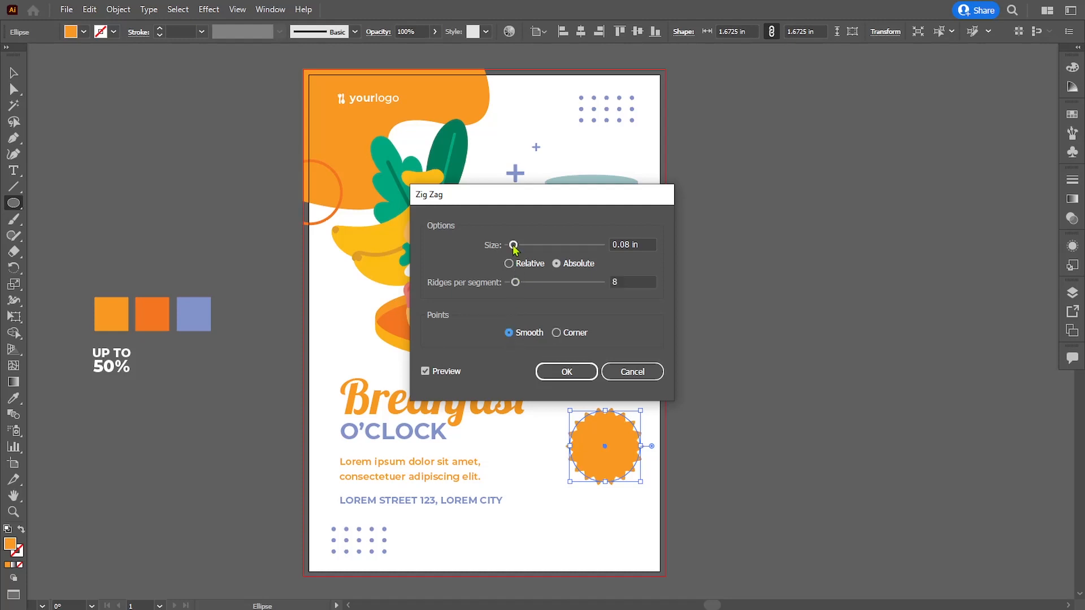
drag(514, 247, 513, 248)
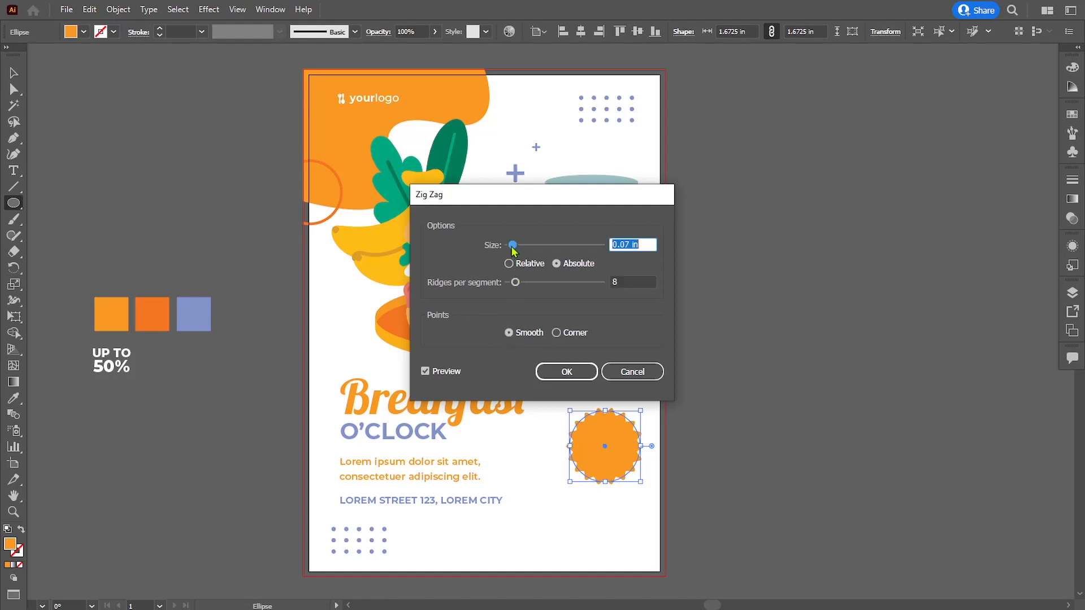
click(564, 371)
click(118, 9)
click(160, 182)
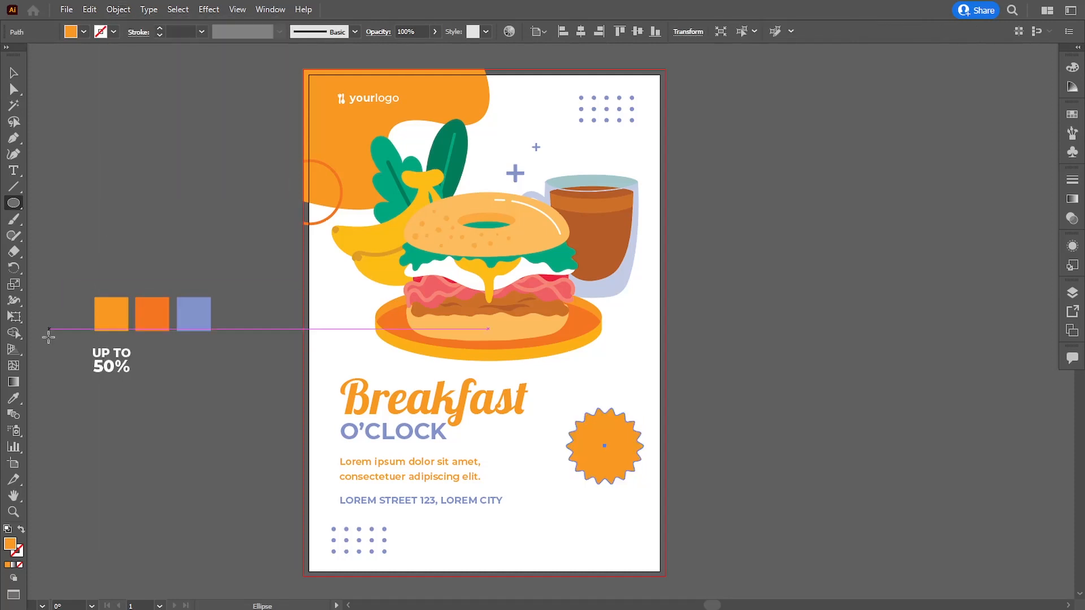
Recolour the scalloped badge with the blue-violet swatch and deselect it
click(14, 398)
click(197, 316)
click(14, 73)
click(560, 404)
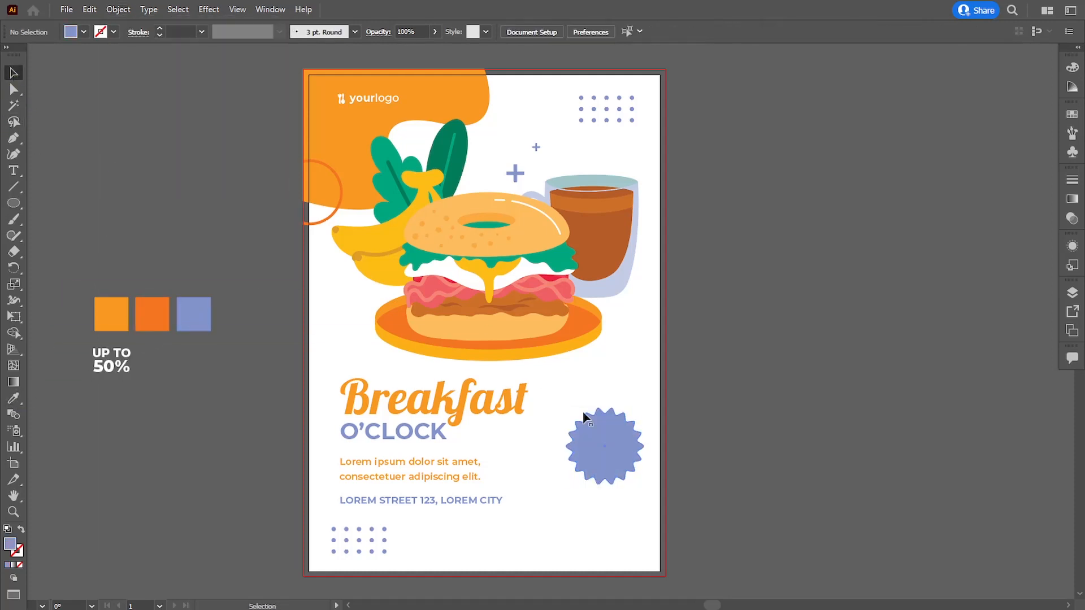
Move the badge to the lower-right edge of the plate, scale it down and deselect it
drag(596, 419, 585, 334)
key(ctrl+plus)
drag(653, 398, 769, 392)
drag(709, 374, 695, 360)
drag(652, 317, 642, 310)
click(792, 375)
Place the UP TO 50% text on the badge and bring it to the front
key(ctrl+0)
drag(141, 325, 606, 307)
right_click(604, 308)
click(836, 521)
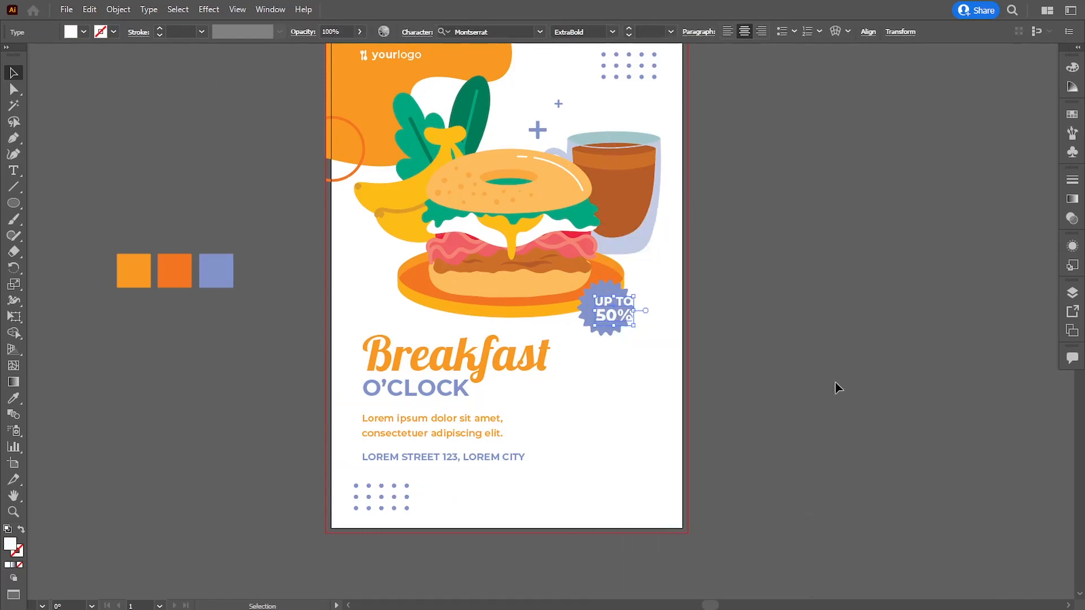
click(836, 388)
Enlarge the badge behind the UP TO 50% text slightly, to about 1.43 in wide, and deselect it
key(ctrl+plus)
key(ctrl+plus)
drag(683, 314, 672, 314)
drag(721, 375, 677, 387)
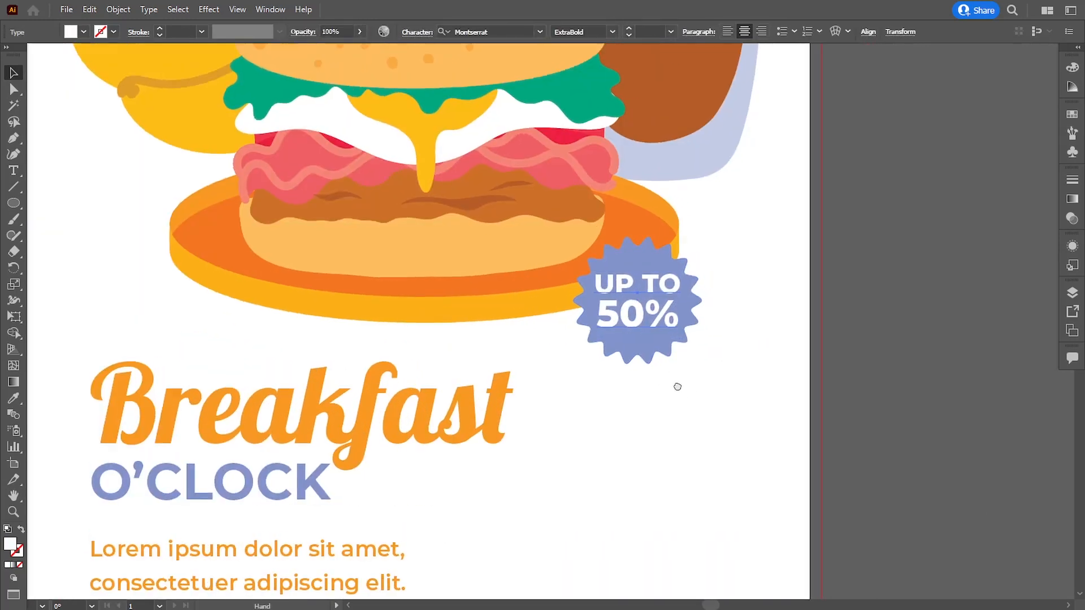
click(859, 395)
click(681, 351)
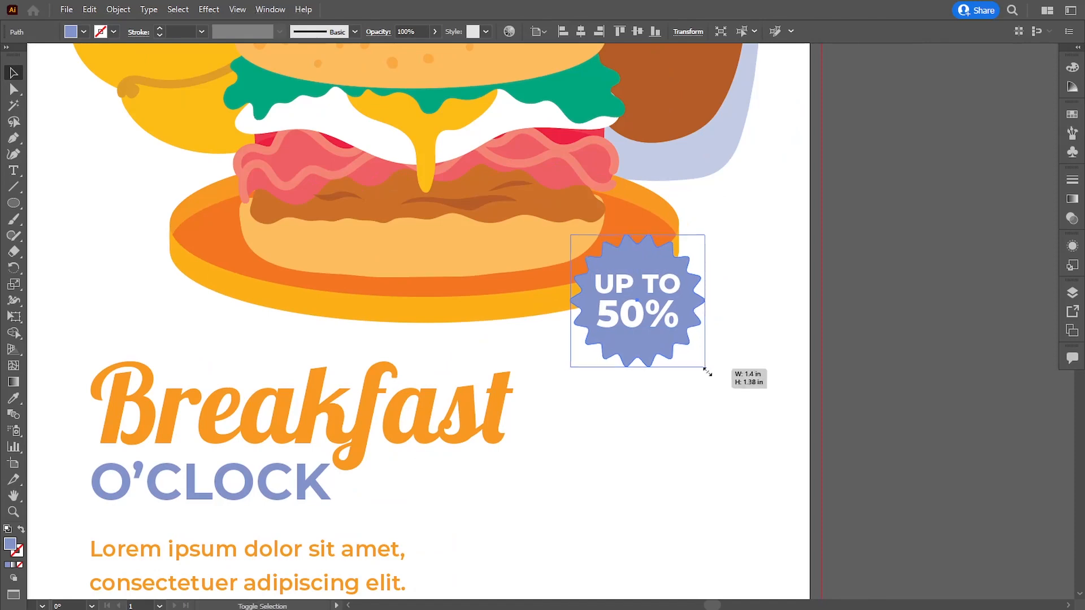
click(874, 390)
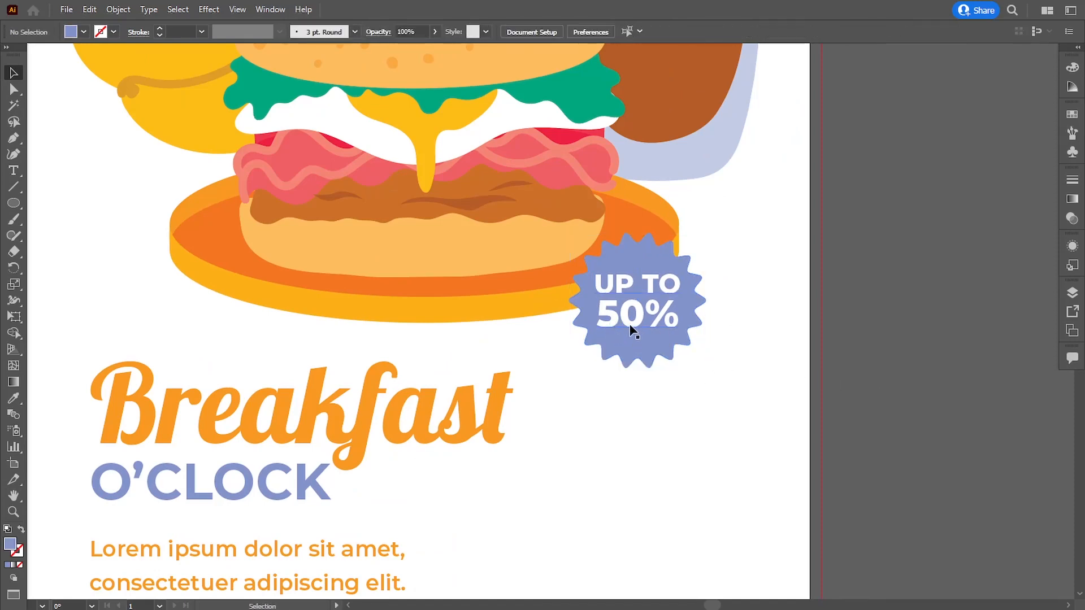
Select the badge together with its text, nudge both slightly to the right and deselect them
key(ctrl+minus)
key(ctrl+minus)
key(ctrl+minus)
key(ctrl+equal)
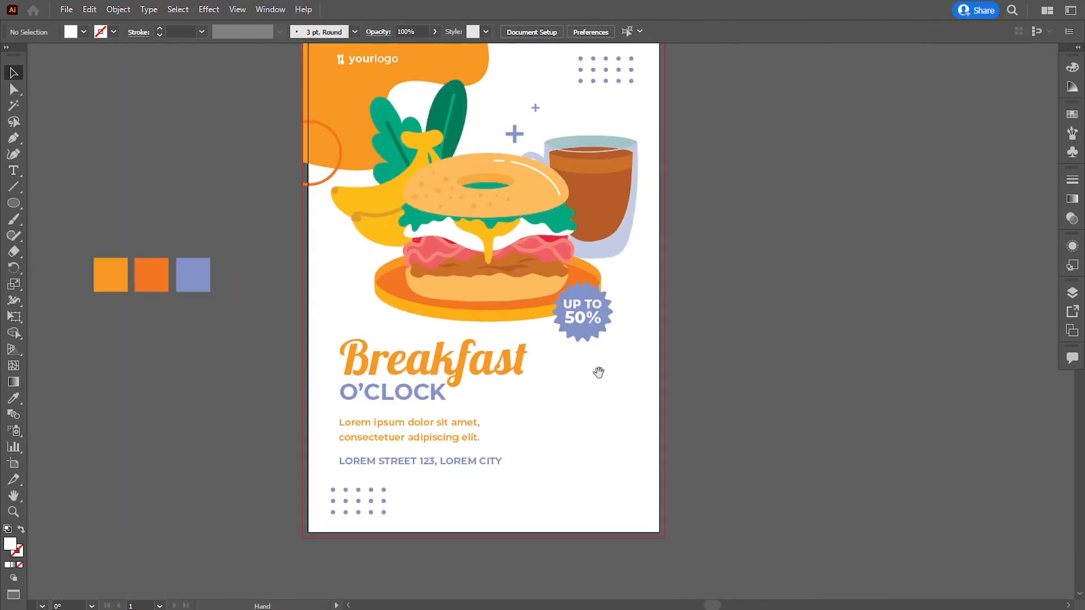
drag(598, 373, 607, 373)
click(593, 323)
shift+click(594, 292)
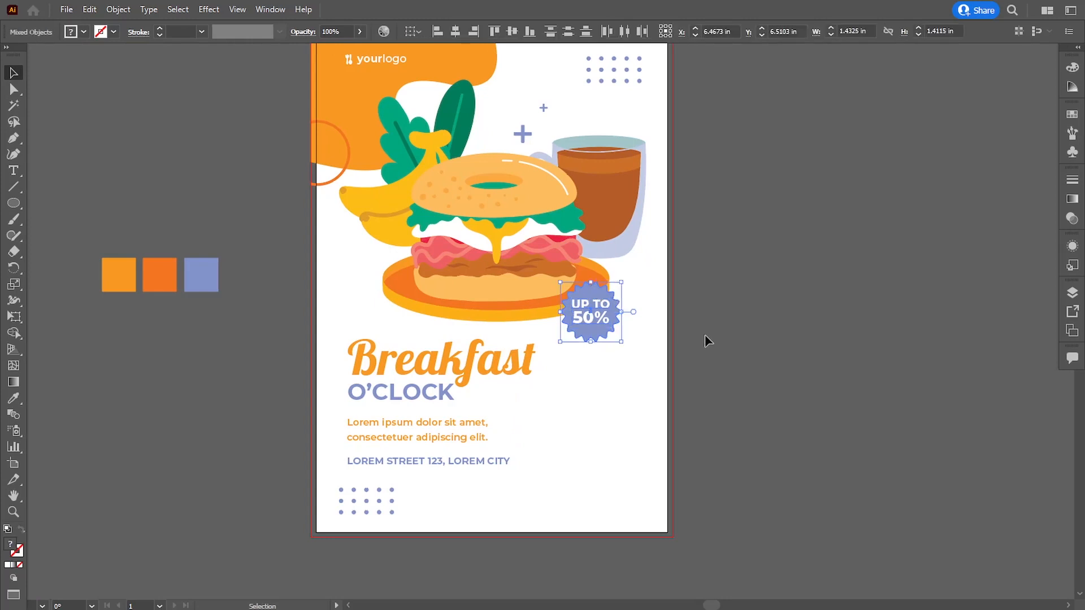
key(Right)
key(Right)
key(Right)
key(Right)
key(Right)
click(751, 358)
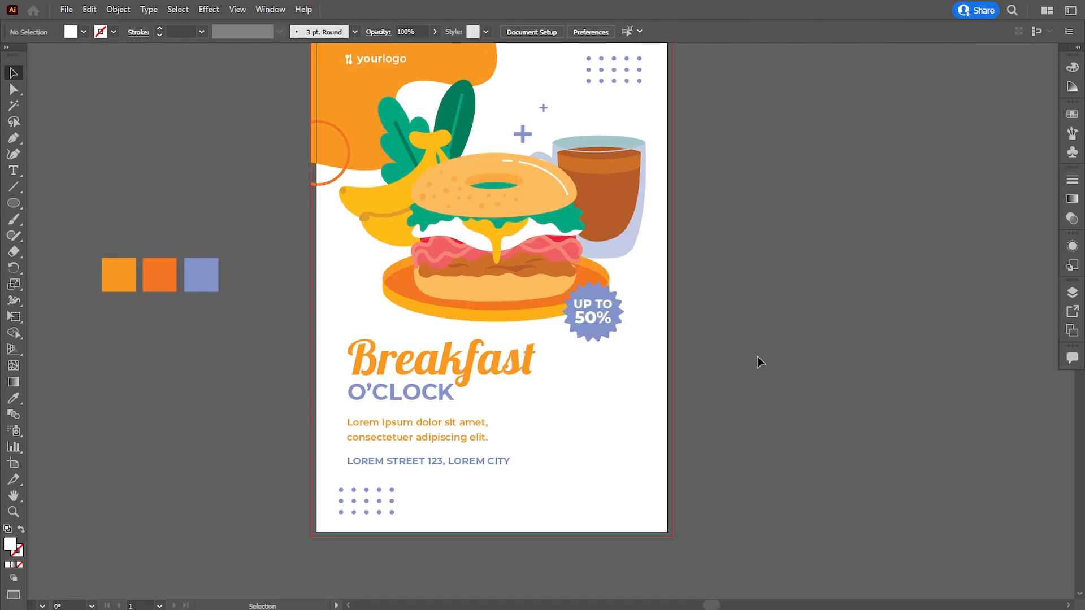
Draw a closed wavy shape in the page's lower-right corner up to the bleed edges with the Pen tool and fill it with light orange
key(space)
drag(388, 393, 374, 355)
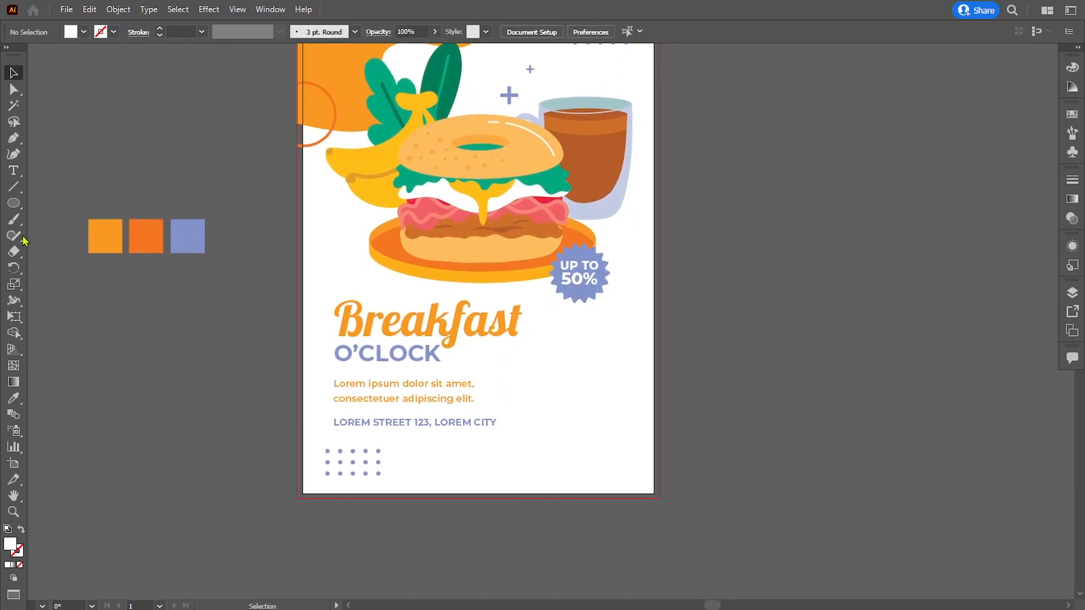
click(14, 138)
scroll(661, 366, right, 1)
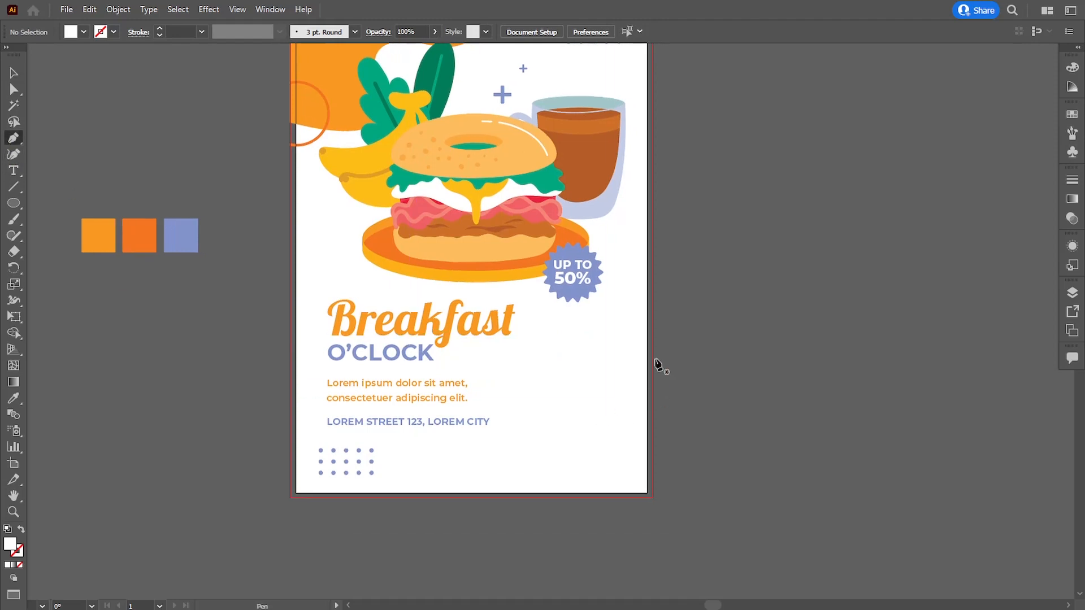
click(653, 325)
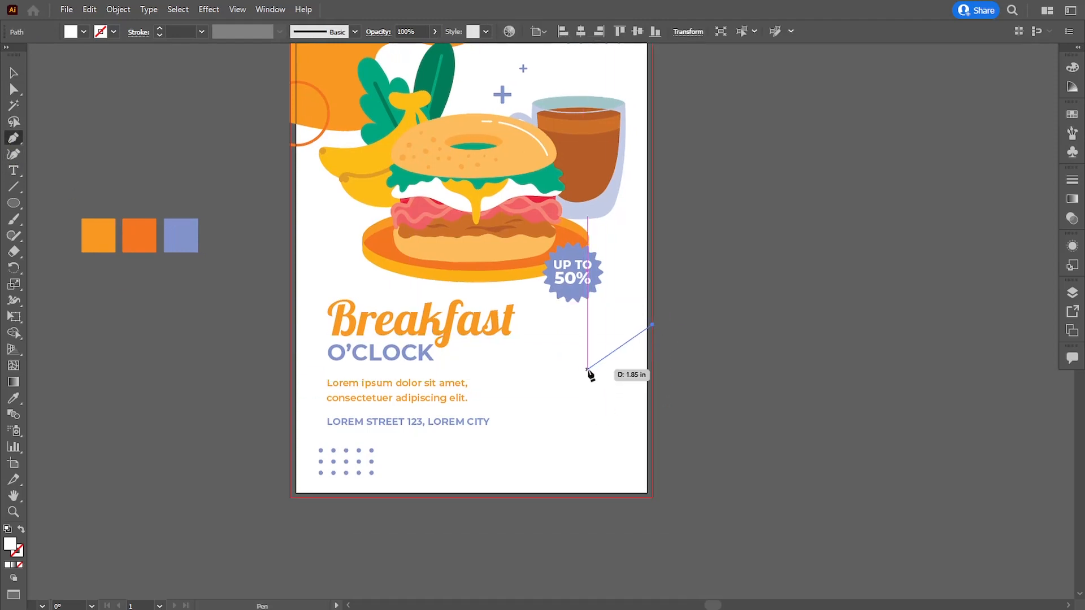
drag(594, 387, 598, 496)
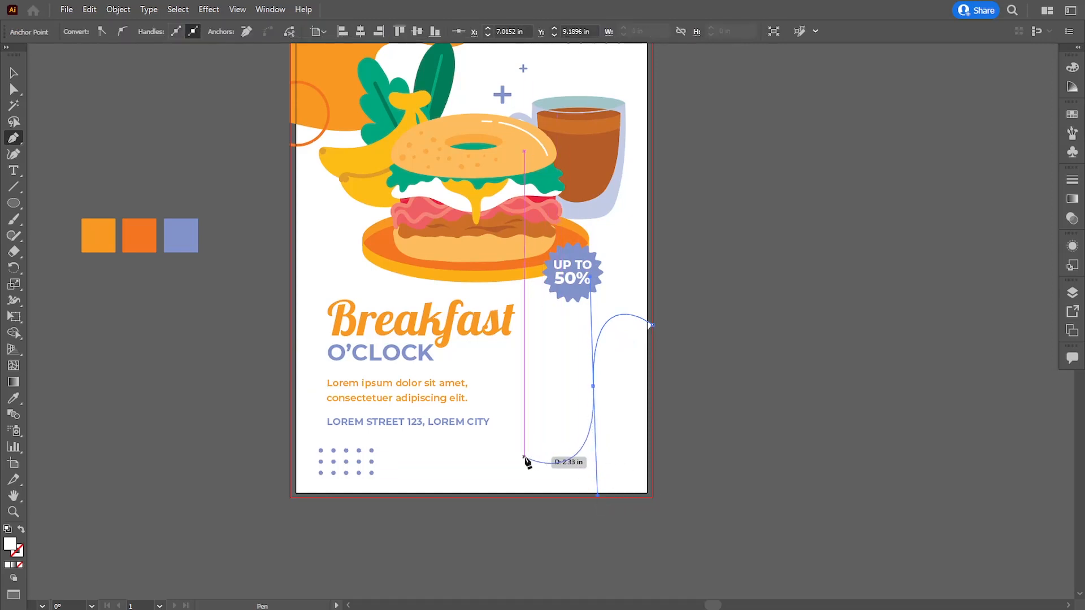
drag(484, 457, 454, 461)
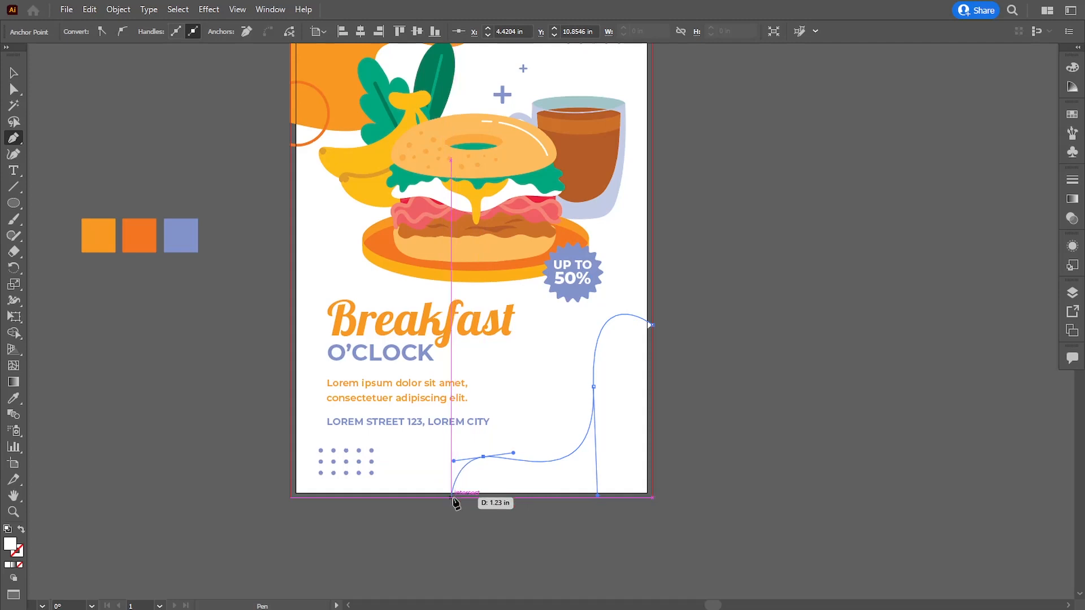
mouse_move(452, 497)
mouse_down()
mouse_move(461, 530)
mouse_move(451, 522)
mouse_up()
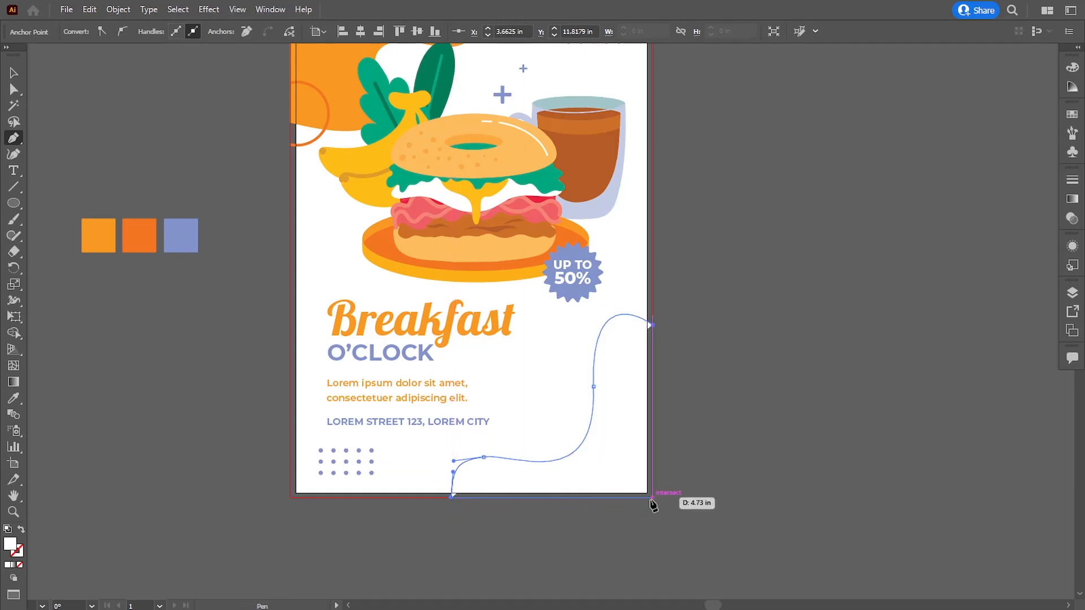
click(652, 498)
click(652, 324)
click(12, 401)
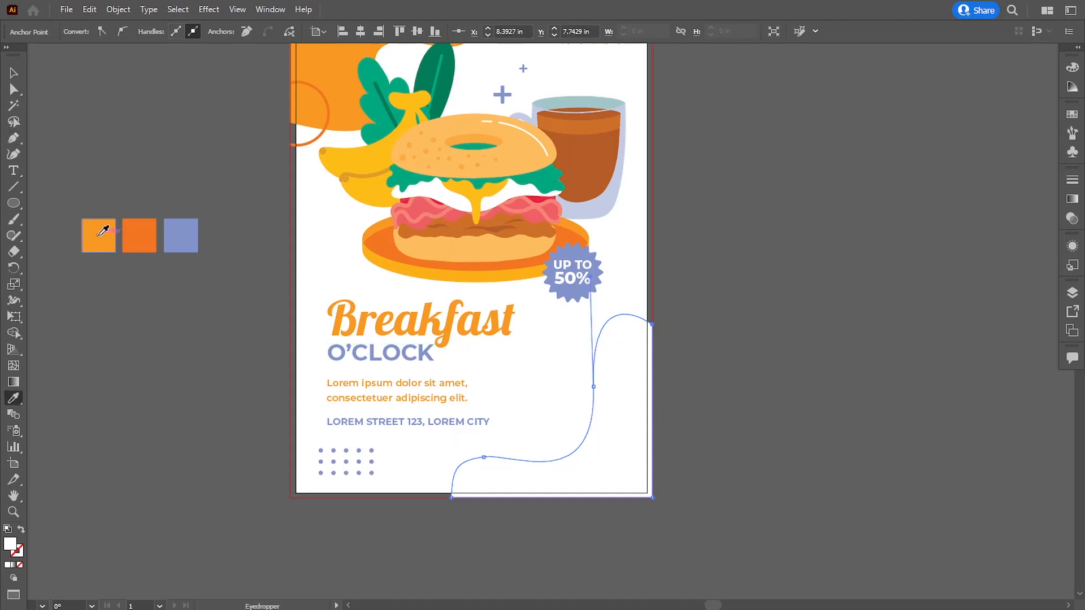
click(100, 234)
Adjust the curve handles around the lower-left end of the wavy shape to smooth its outline and deselect it
key(a)
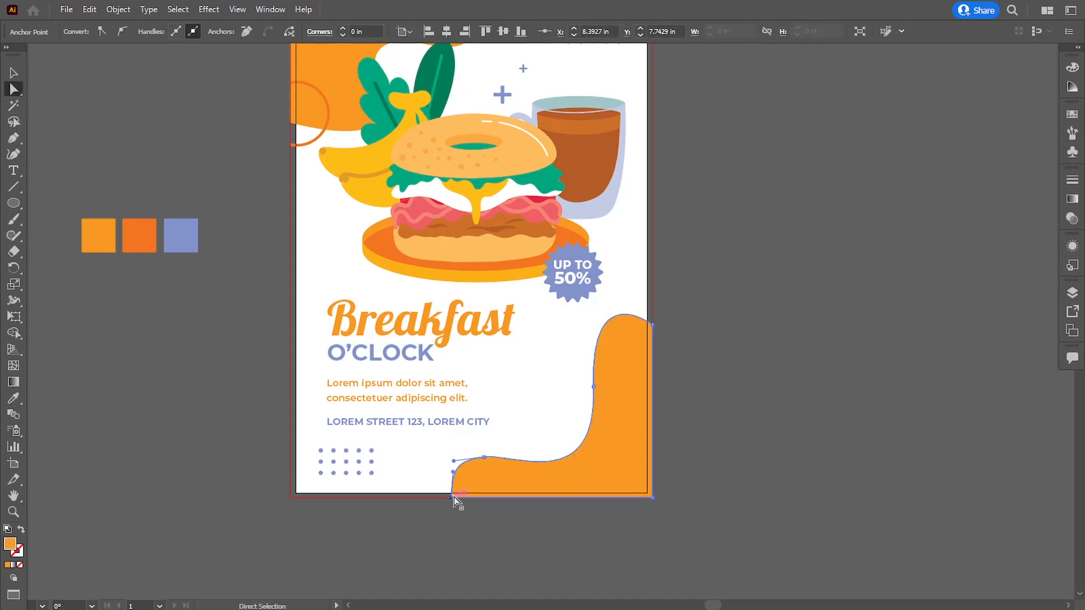
drag(454, 496, 449, 461)
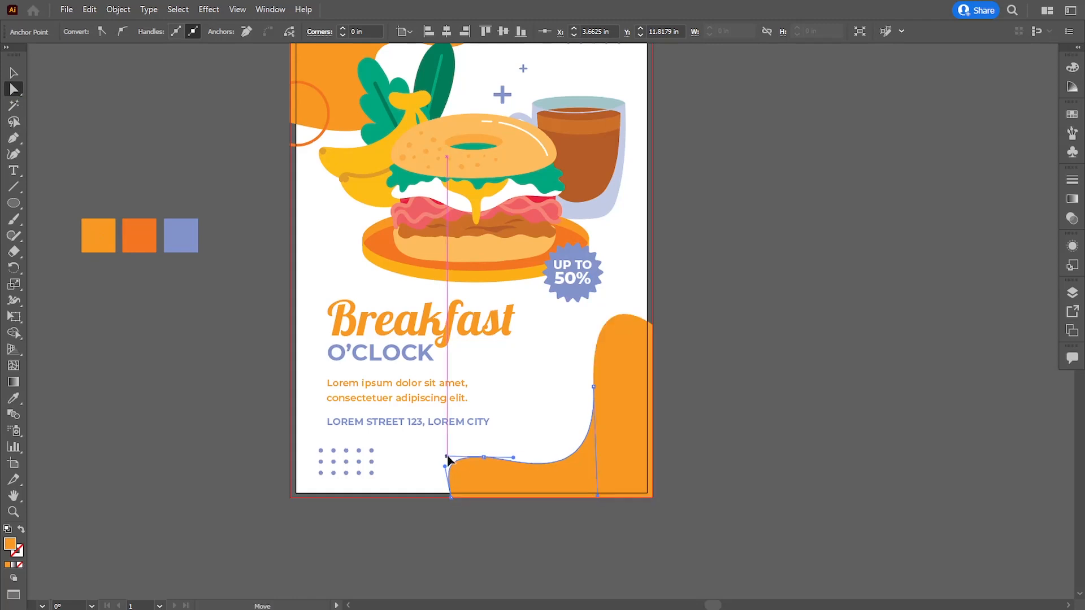
click(520, 528)
click(483, 469)
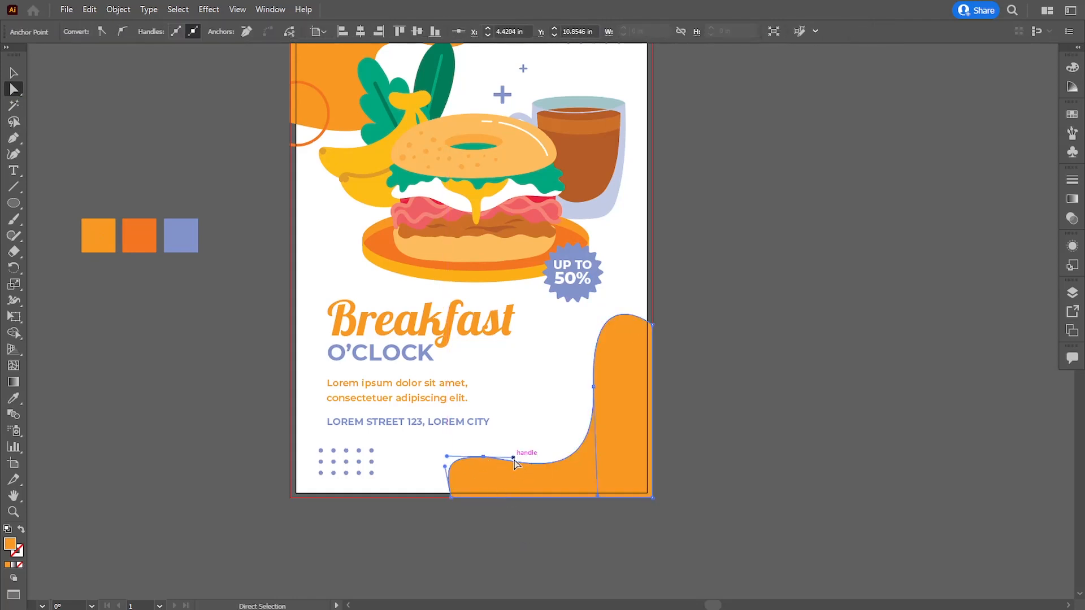
drag(514, 458, 512, 465)
click(520, 553)
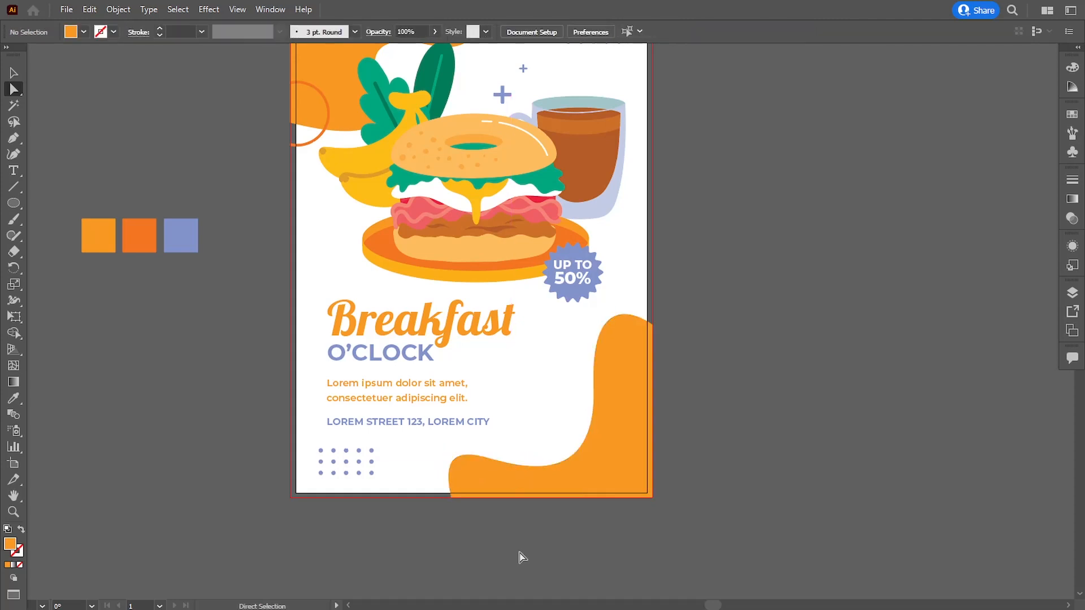
click(557, 480)
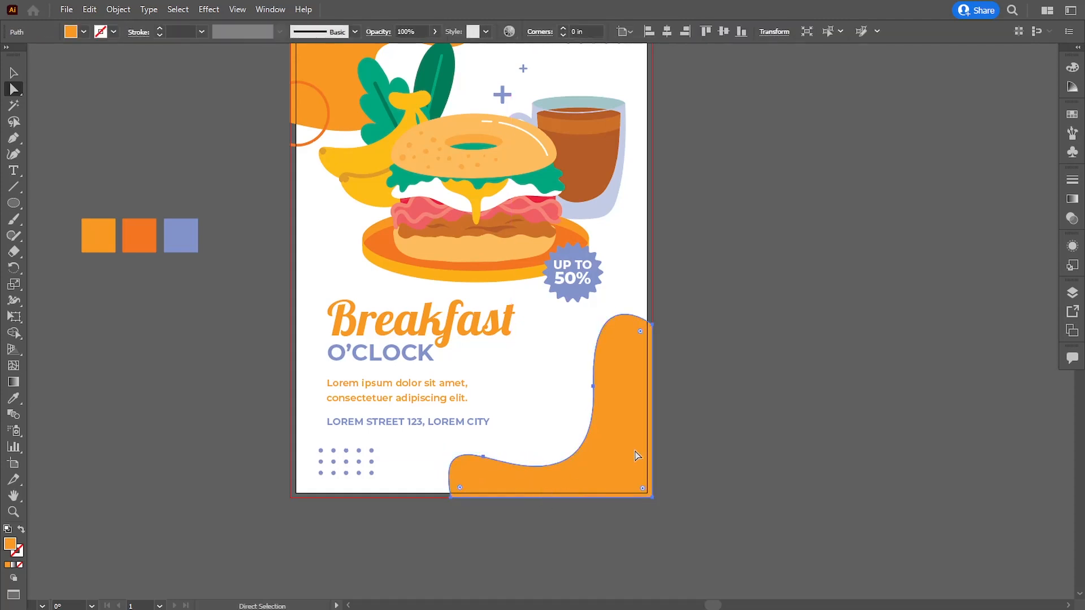
click(745, 429)
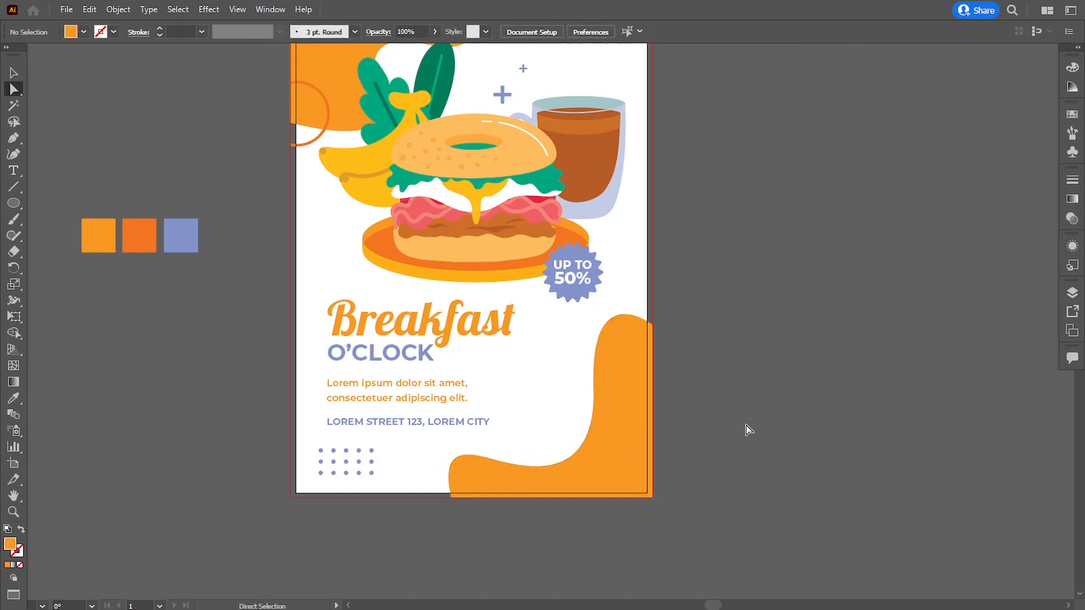
Draw a circle about 1.38 in across over the new wavy shape's inner curve, with no fill and a 4 pt dark orange stroke
click(13, 203)
drag(586, 431, 593, 461)
click(14, 398)
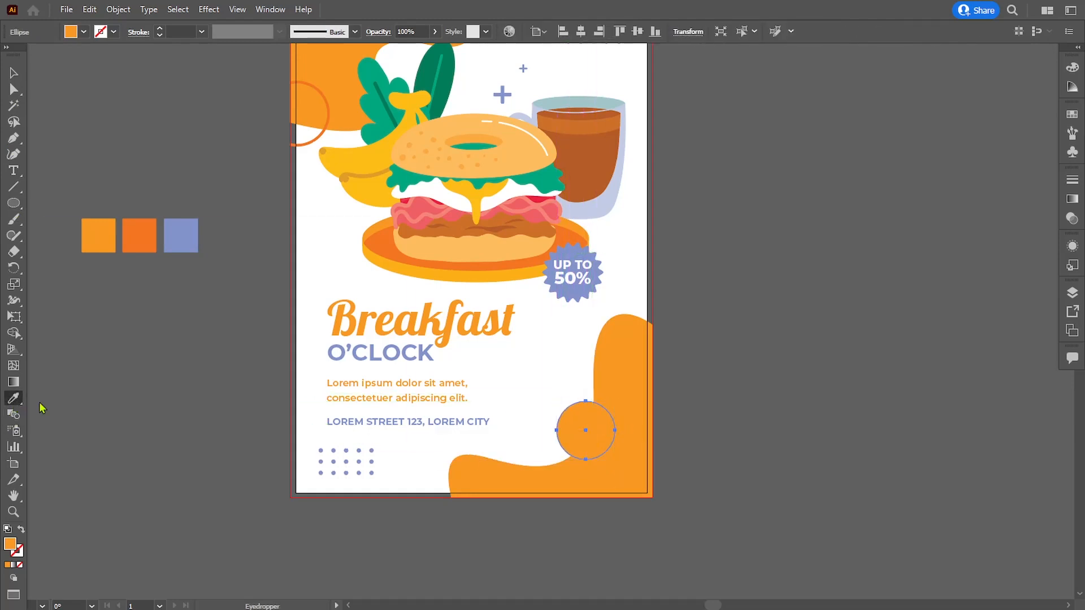
shift+click(311, 141)
click(21, 530)
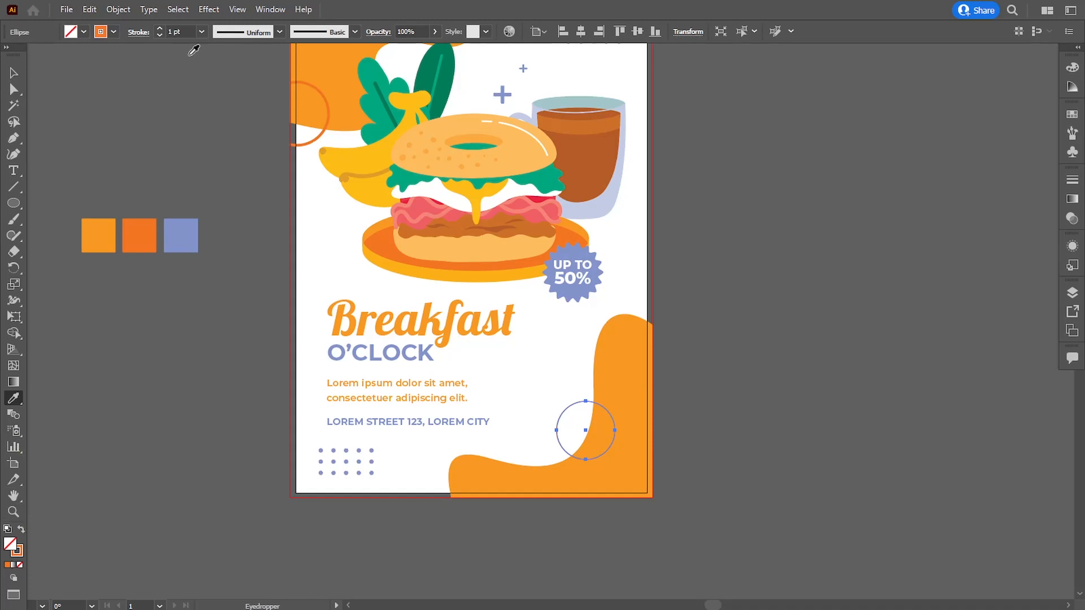
click(201, 32)
click(208, 142)
Shrink the ring to about 1.07 in across and shift it slightly down and left along the wavy edge
key(v)
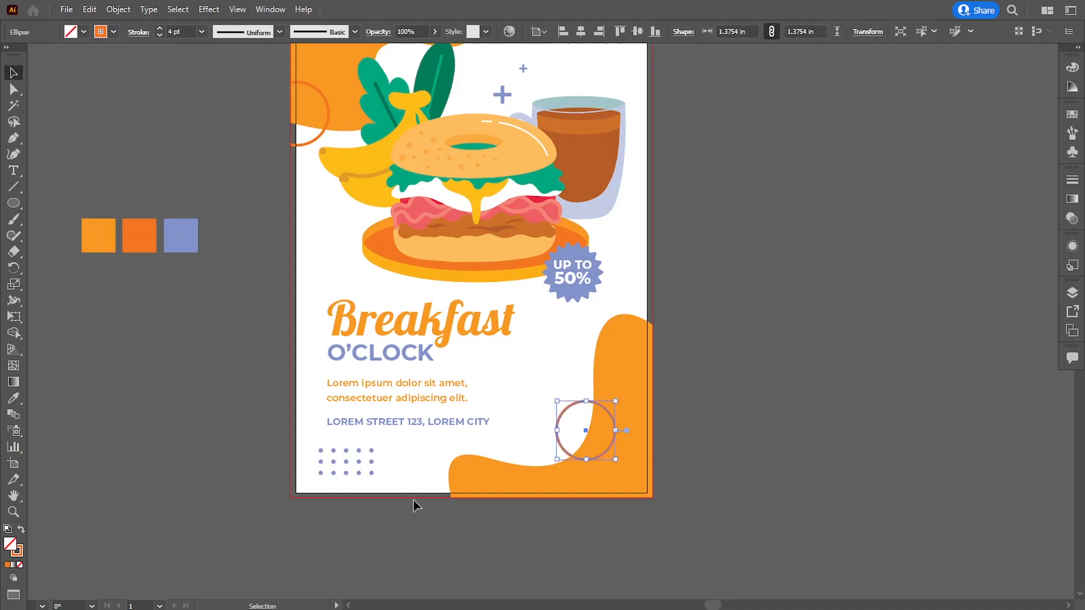
drag(616, 400, 609, 404)
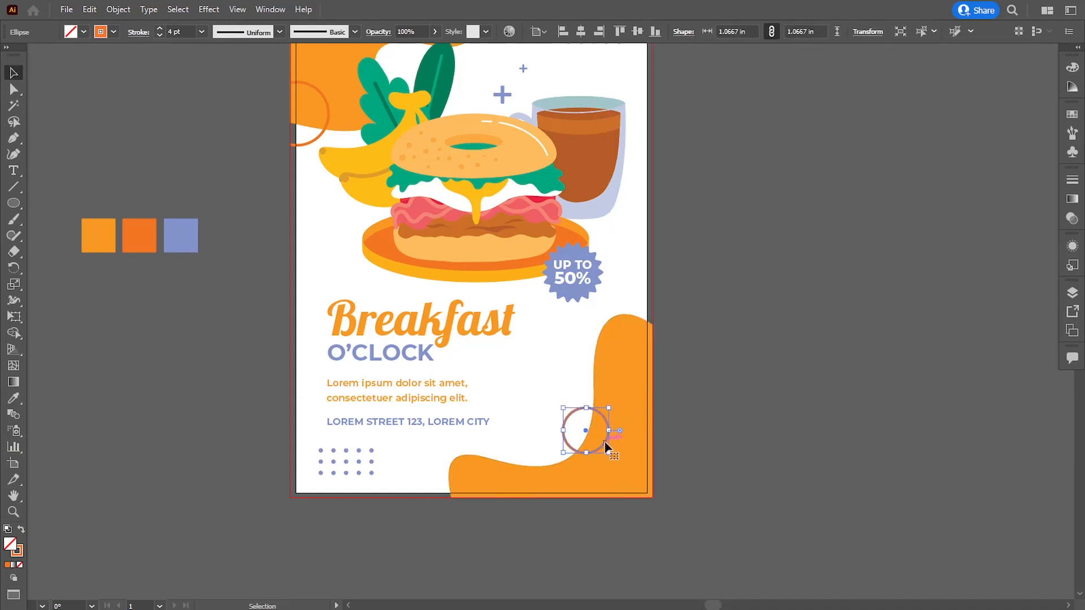
drag(605, 446, 599, 456)
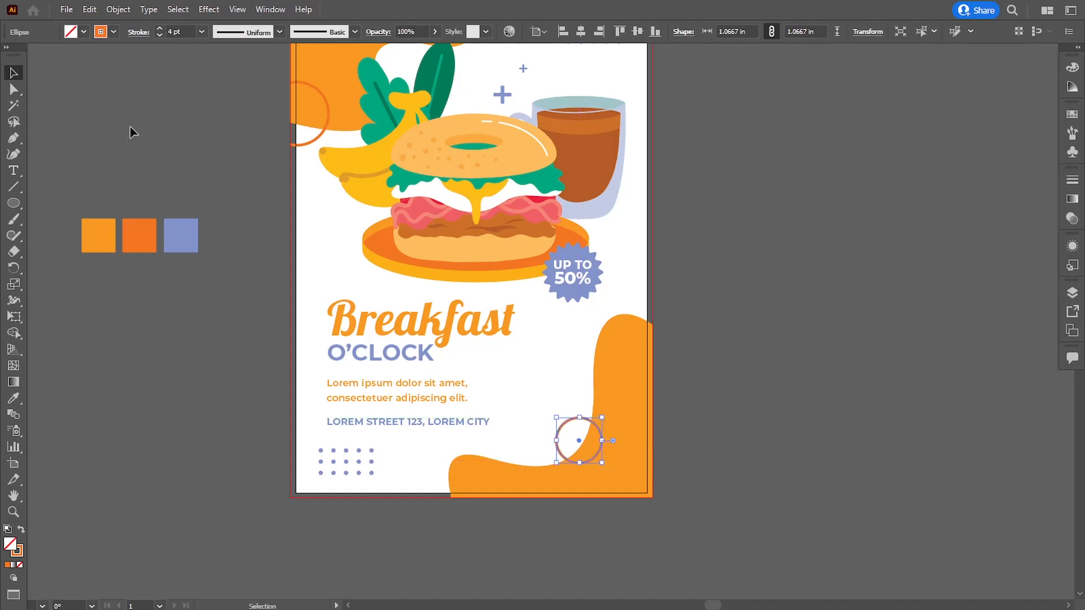
Expand the ring's stroke into a filled shape and deselect it
click(118, 9)
click(142, 168)
click(511, 377)
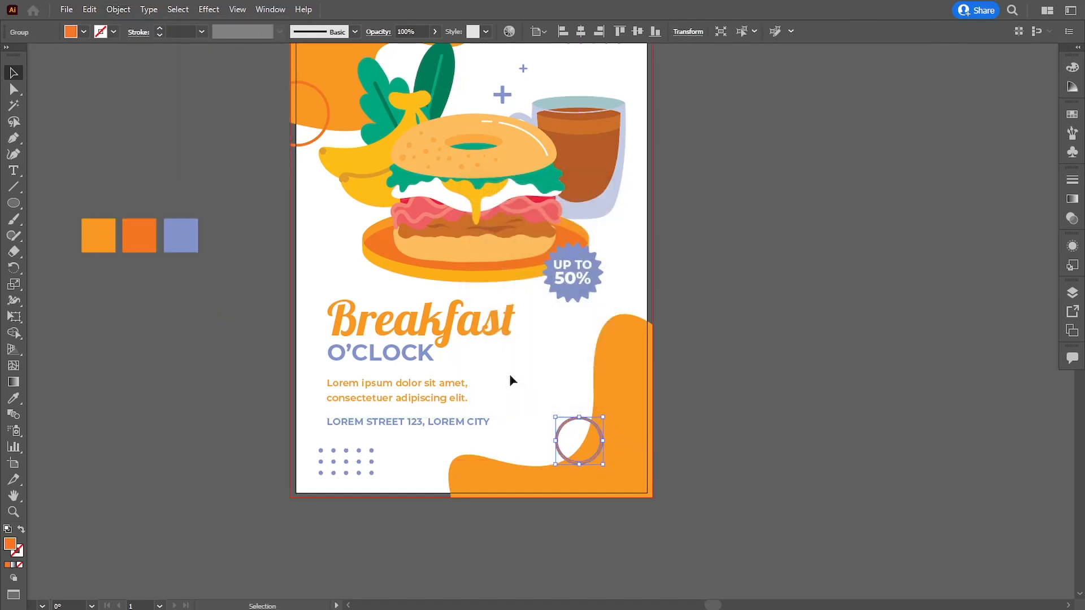
click(804, 431)
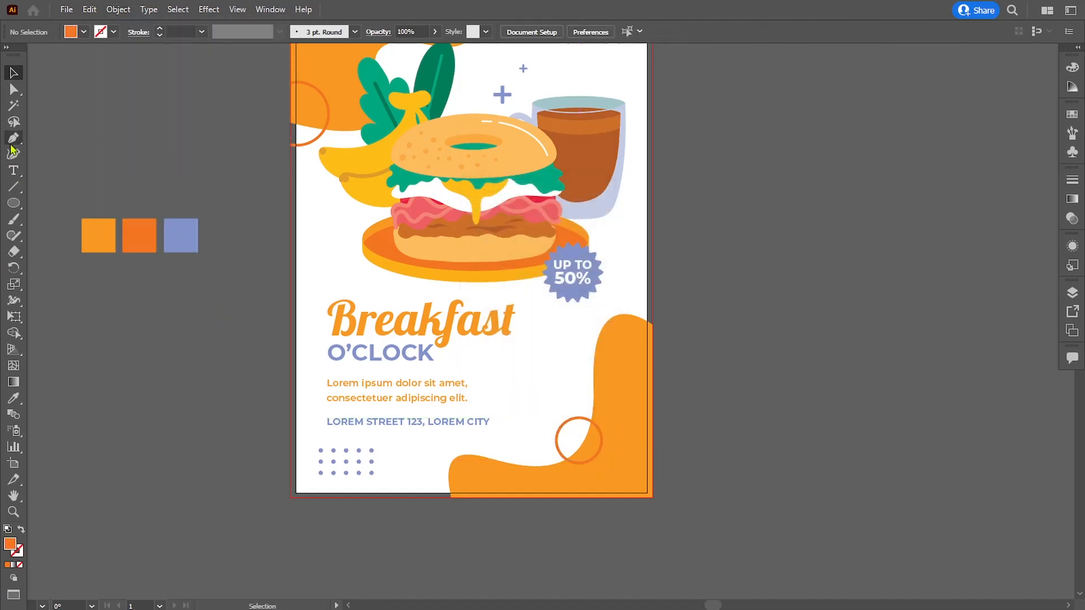
Create a three-sided polygon with a 0.6944 in radius on the empty pasteboard below the colour swatches
click(14, 202)
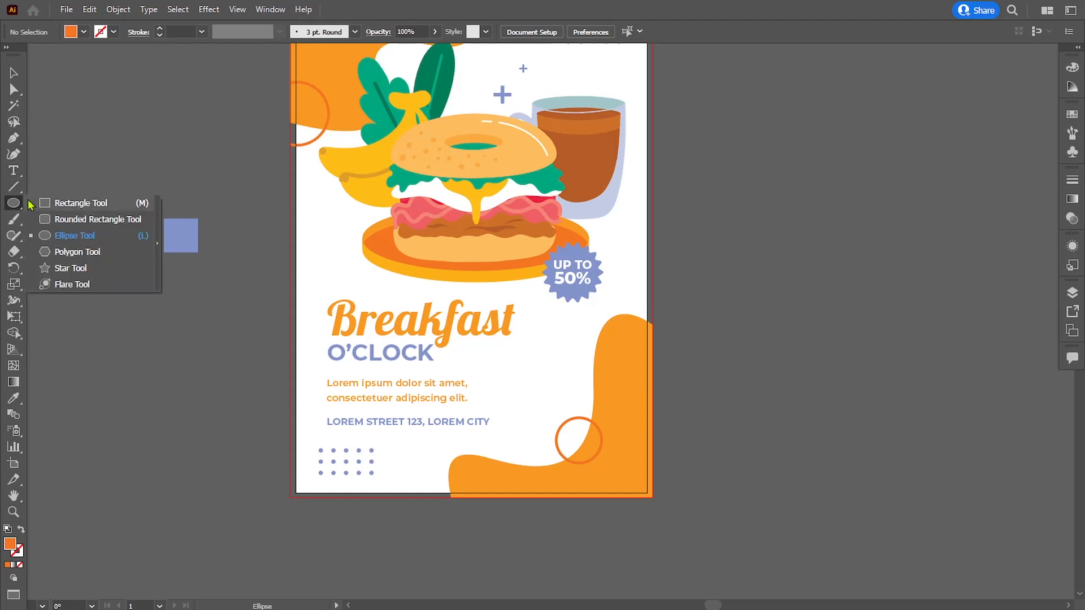
click(74, 252)
click(170, 355)
text(3)
click(523, 330)
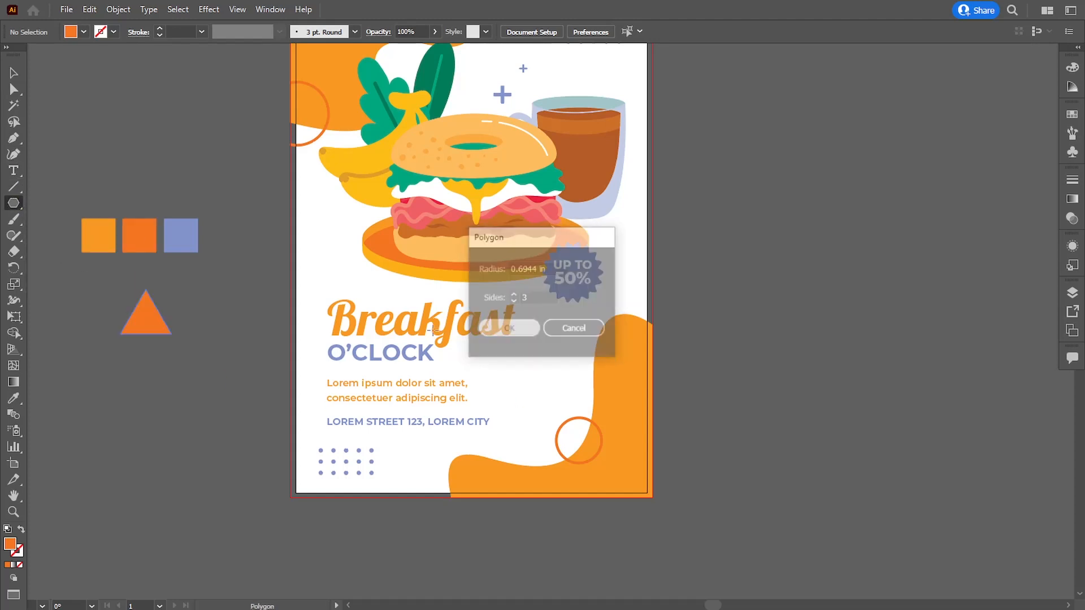
click(14, 73)
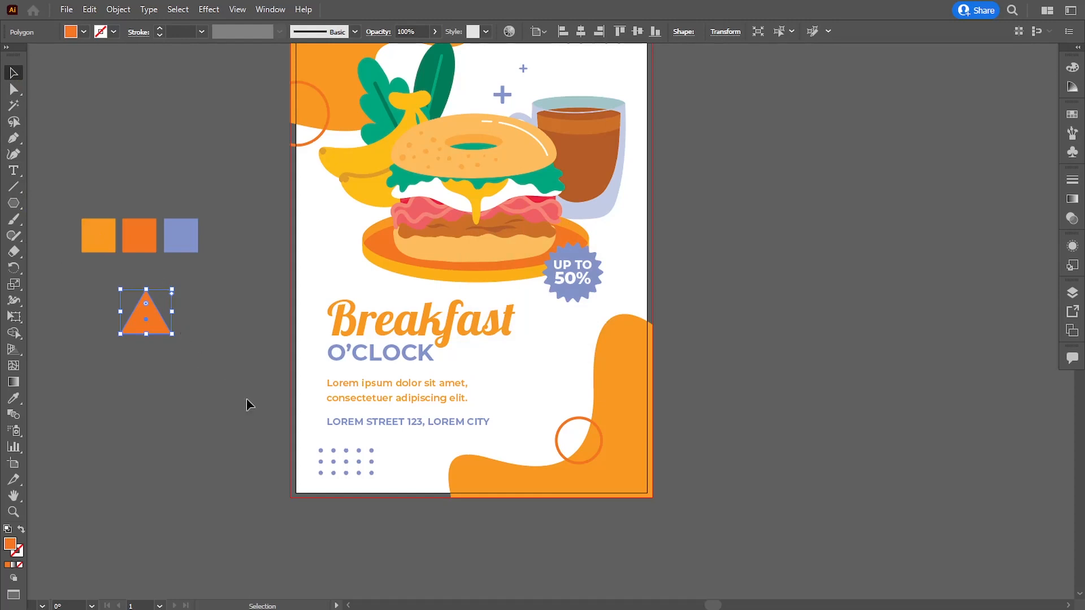
Swap the triangle's fill for an outline, giving it no fill and a 5 pt dark orange stroke
drag(246, 404, 274, 405)
click(21, 530)
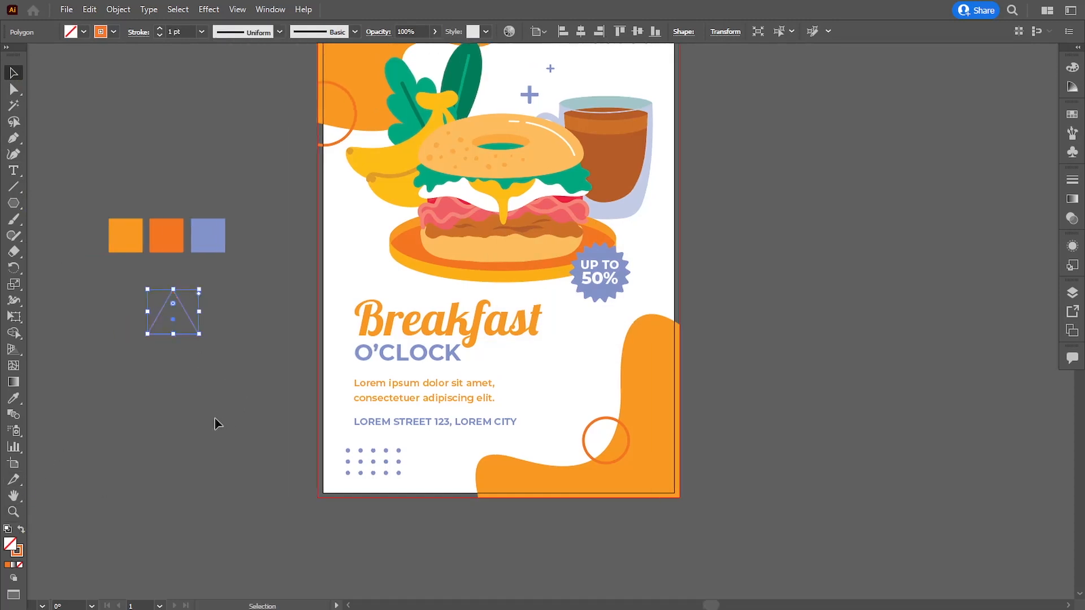
click(201, 31)
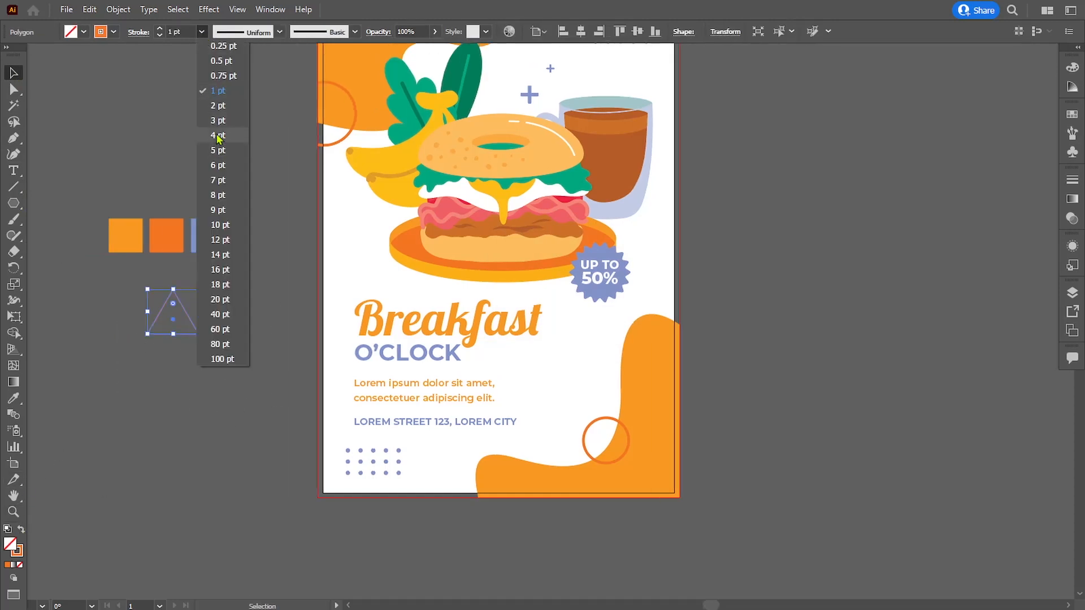
click(218, 137)
click(179, 32)
text(5)
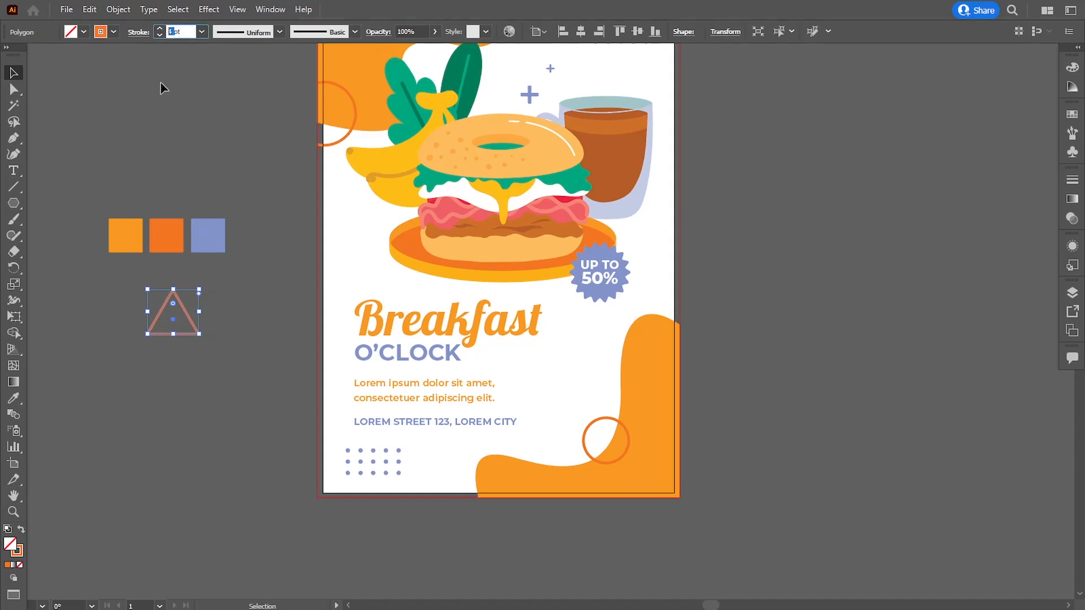
click(164, 132)
Set the triangle's stroke corners to round join and deselect it
click(159, 311)
click(1072, 180)
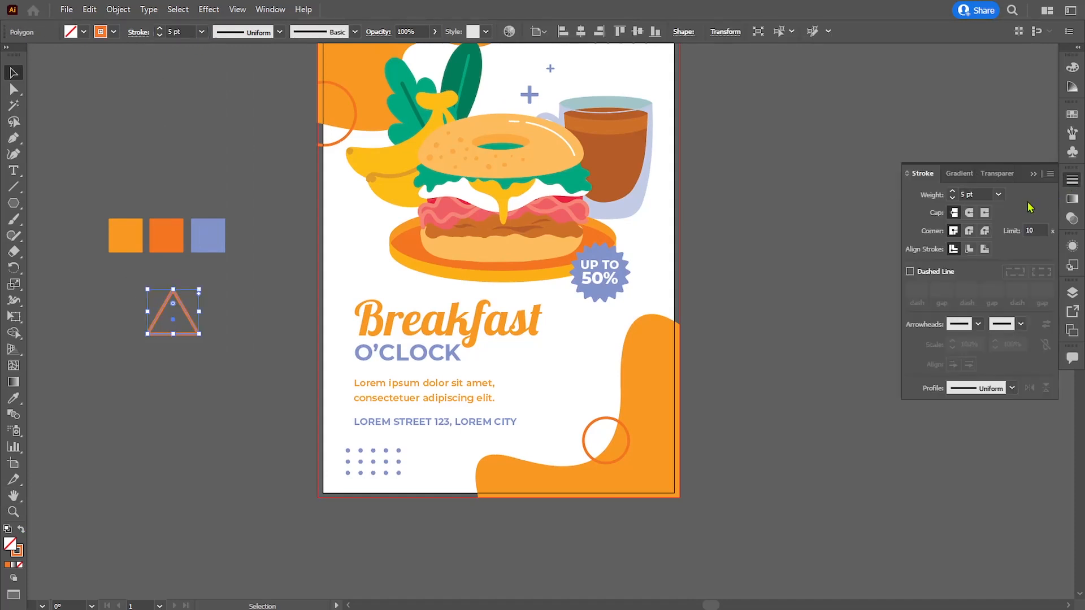
click(969, 231)
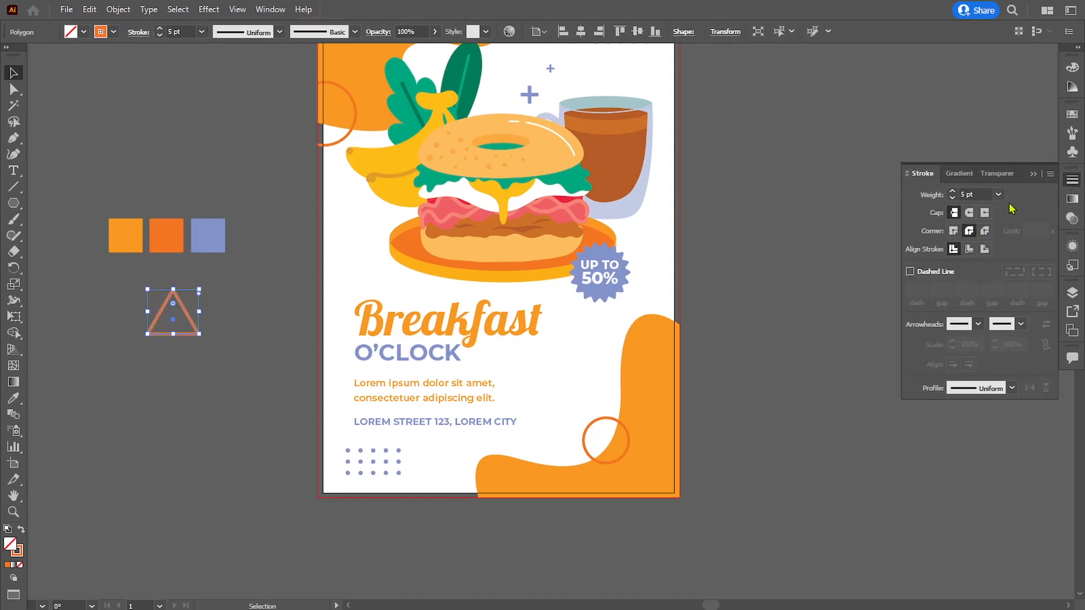
click(287, 360)
Expand the triangle's stroke into a filled shape and deselect it
click(162, 309)
click(120, 9)
click(156, 168)
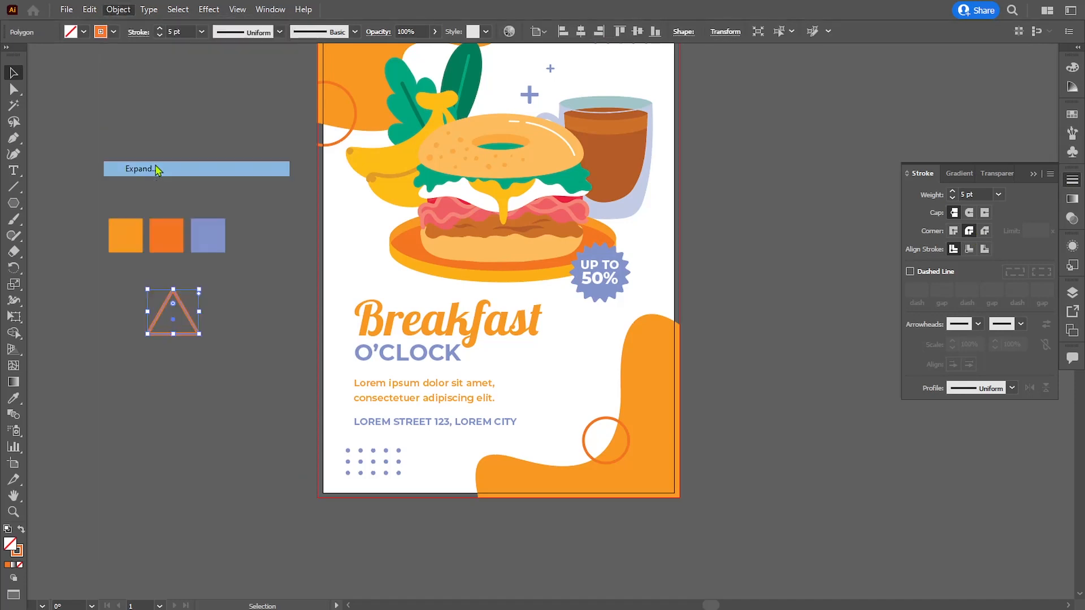
click(509, 377)
click(242, 405)
Draw a rectangle over the triangle's lower part, leaving only its tip uncovered, and select both shapes
click(13, 204)
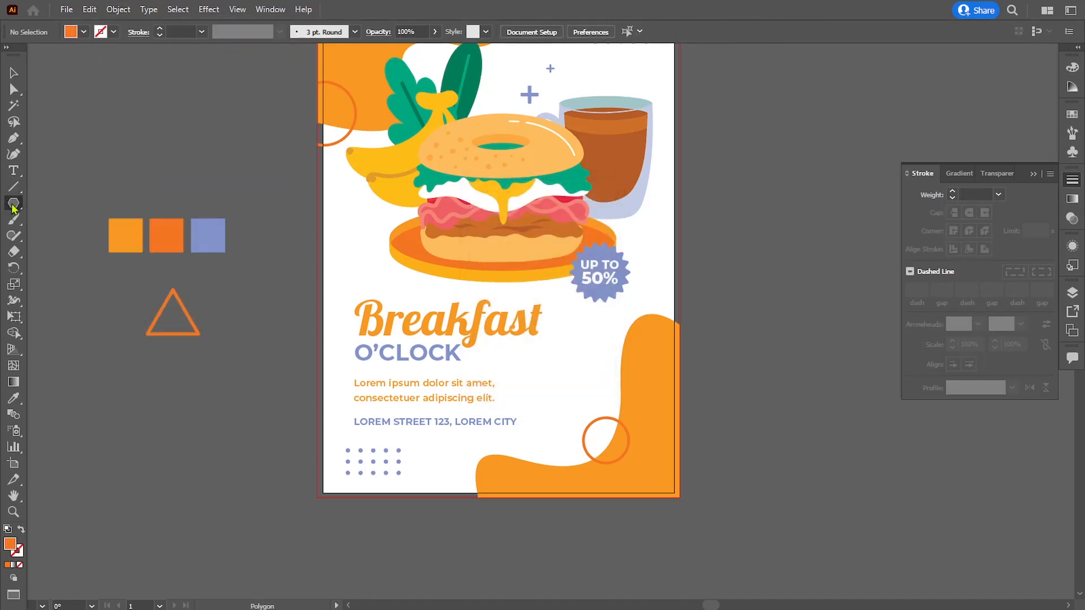
drag(19, 209, 84, 201)
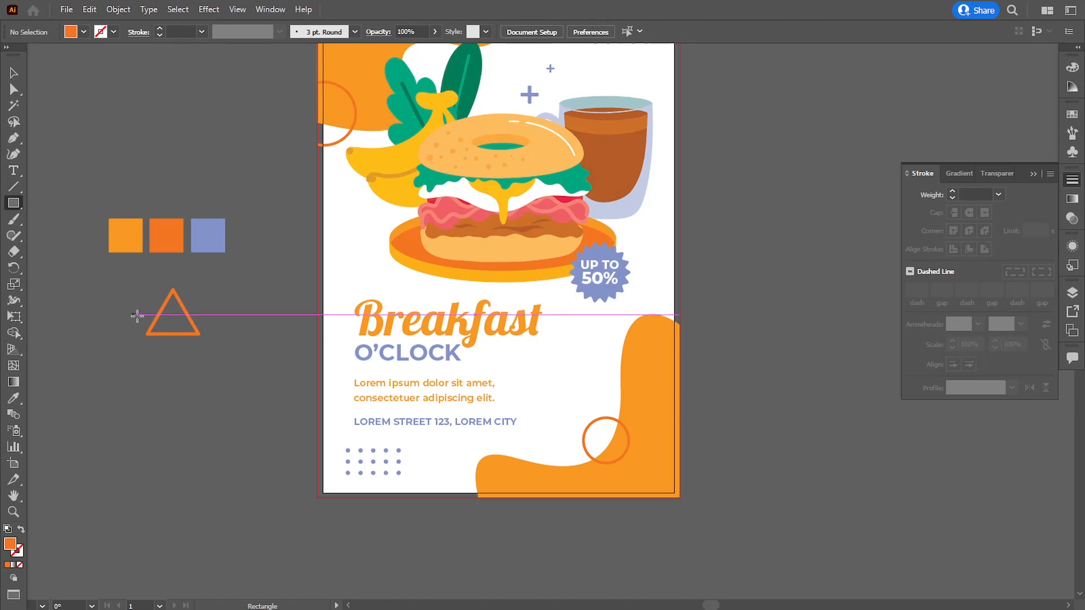
mouse_move(136, 315)
mouse_down()
mouse_move(248, 393)
mouse_move(194, 358)
mouse_move(187, 338)
mouse_up()
key(v)
key(Down)
key(Down)
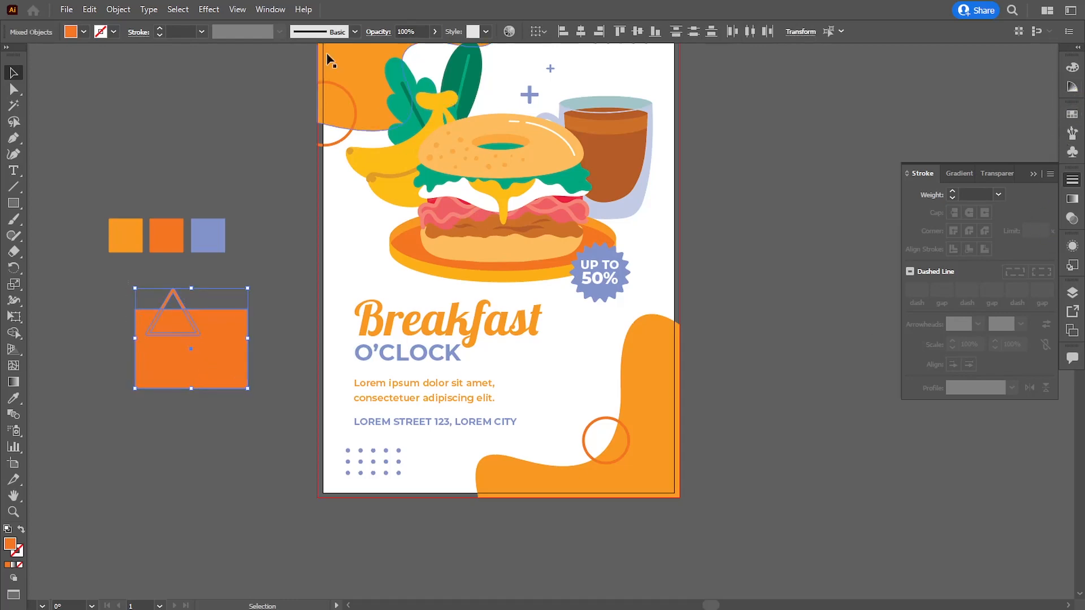
Subtract the rectangle from the triangle with Pathfinder's Minus Front so only the chevron tip remains, and deselect it
click(270, 9)
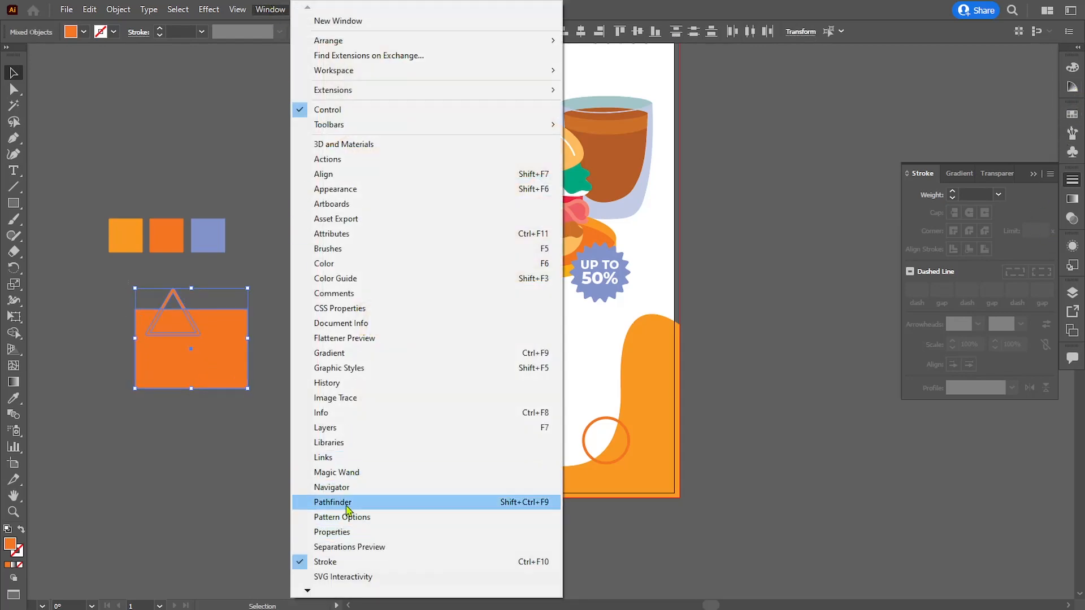
click(339, 502)
click(885, 290)
click(236, 332)
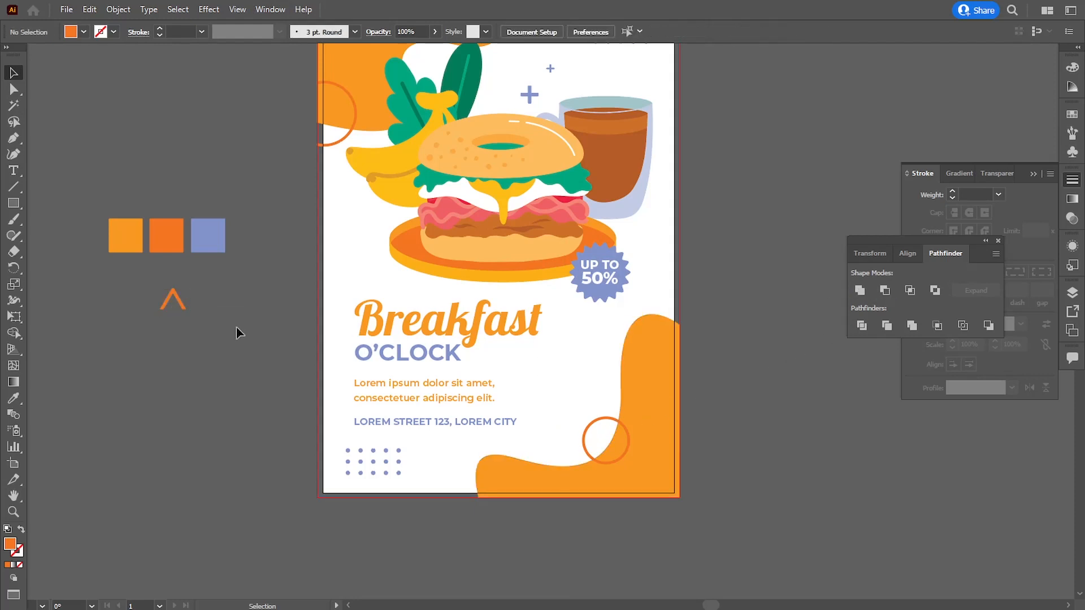
Duplicate the chevron straight down and repeat the copy to build an evenly spaced column of six chevrons
click(183, 310)
drag(181, 299, 186, 336)
key(ctrl+d)
key(ctrl+d)
key(ctrl+d)
key(ctrl+d)
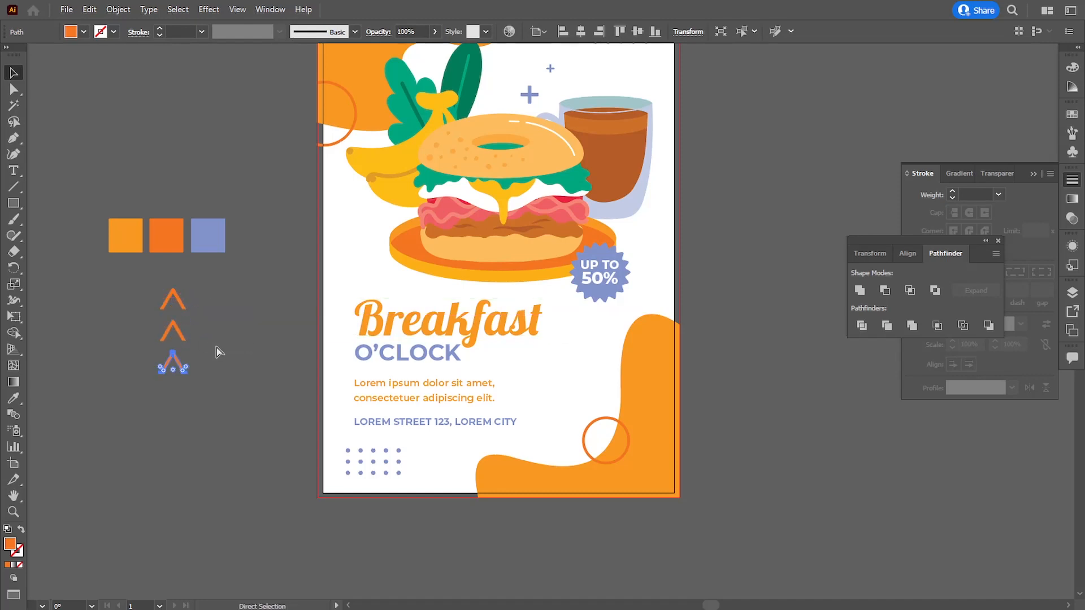
Move the whole chevron column onto the flyer's lower-right wavy shape and shrink it to fit inside
drag(124, 296, 213, 485)
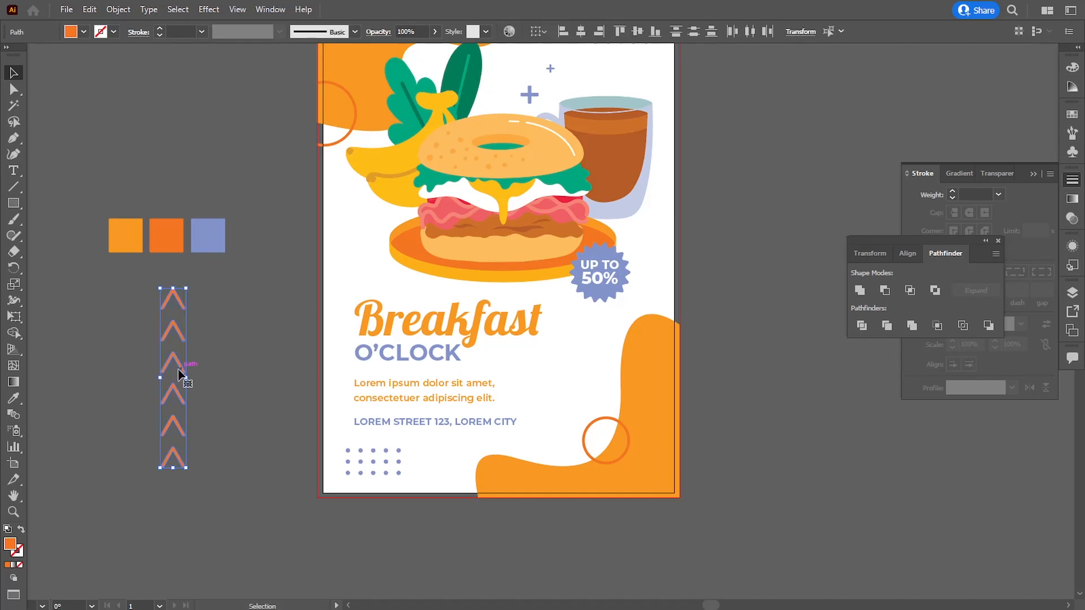
drag(182, 375, 650, 401)
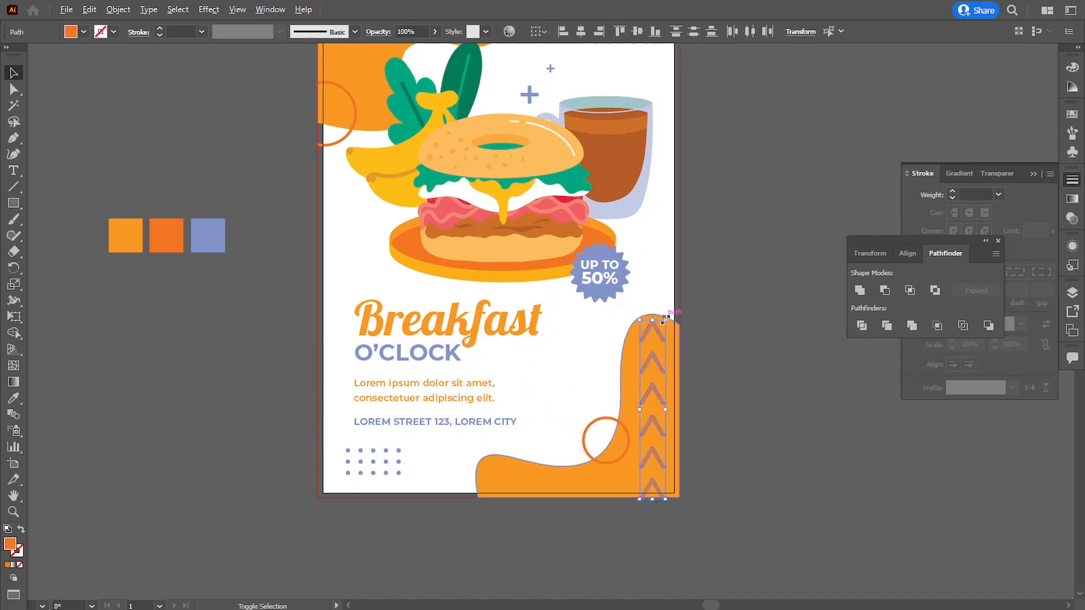
drag(666, 320, 652, 367)
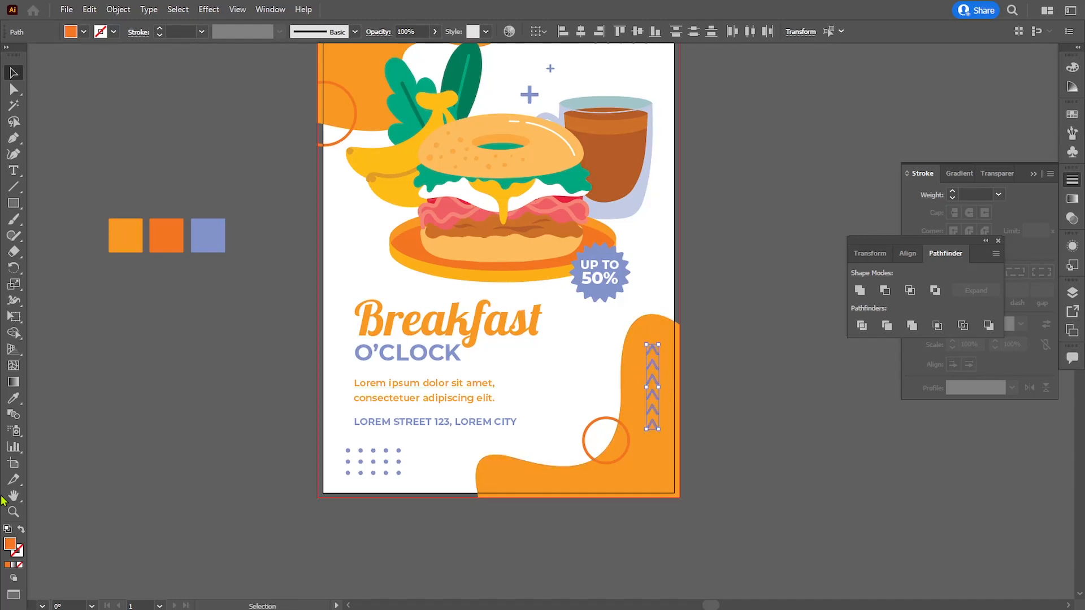
Fill the chevrons with white (ffffff), nudge the column slightly up on the wavy shape and deselect it
double_click(10, 545)
text(ffffff)
click(693, 216)
drag(659, 430, 657, 442)
key(Up)
key(Up)
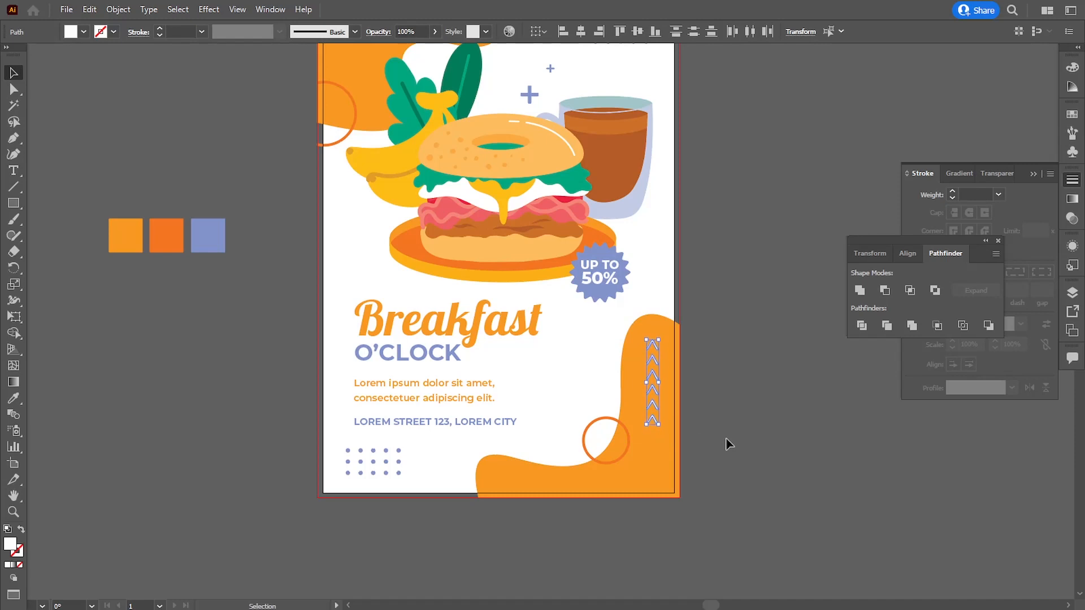
click(729, 444)
Close the Pathfinder panel and collapse the Stroke panel to clear the workspace around the flyer
drag(708, 351, 694, 389)
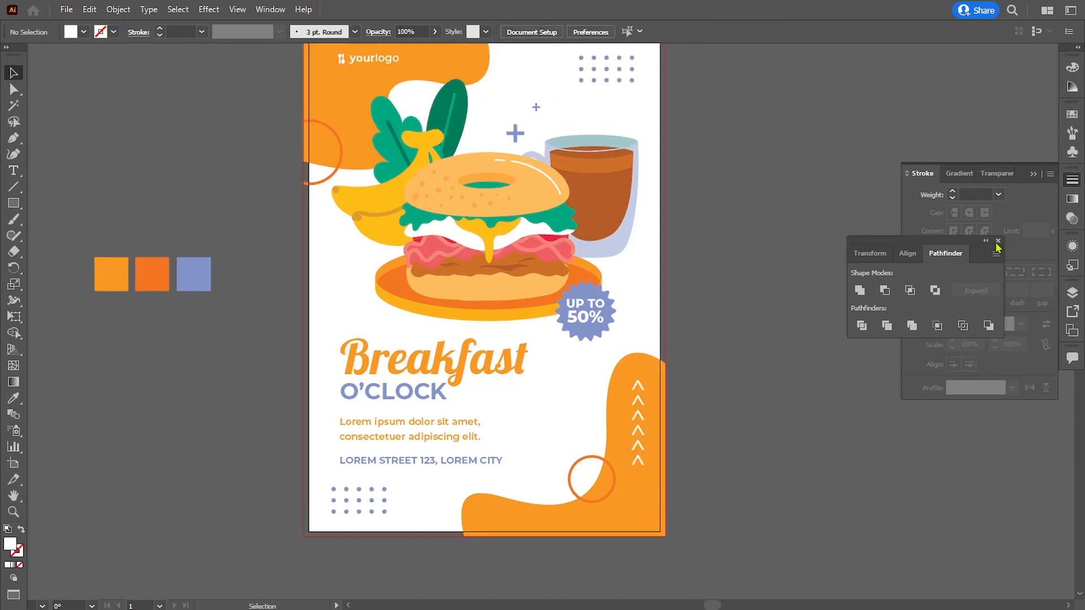
click(998, 241)
click(1034, 175)
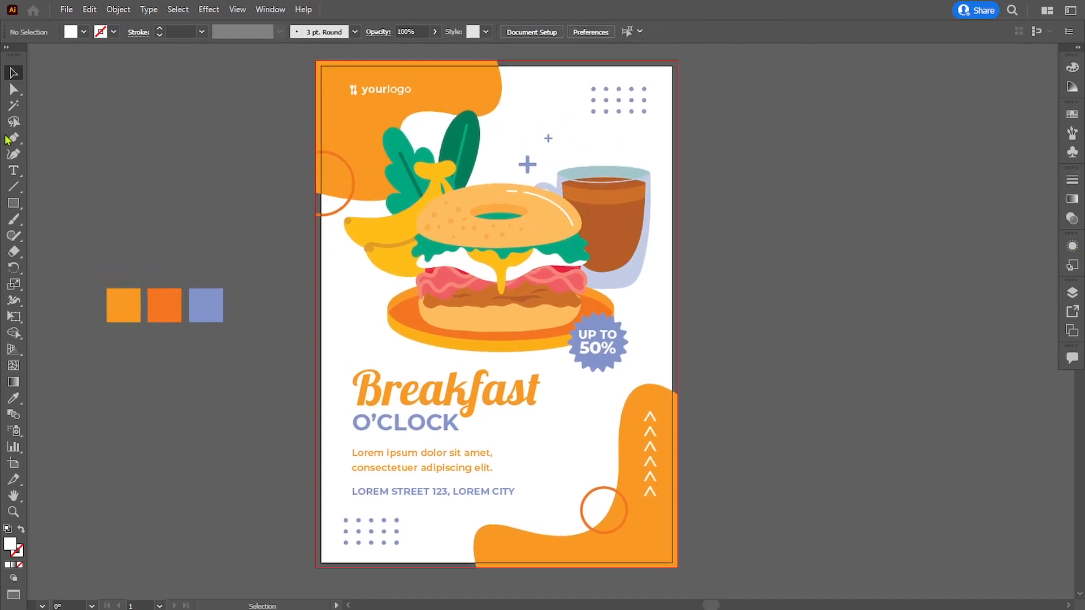
Draw a white rectangle covering the artboard out to the bleed edges and send it behind all artwork
click(13, 203)
mouse_move(315, 60)
mouse_down()
mouse_move(497, 193)
mouse_move(599, 516)
mouse_move(625, 563)
mouse_move(677, 566)
mouse_up()
right_click(594, 432)
mouse_move(643, 362)
click(755, 405)
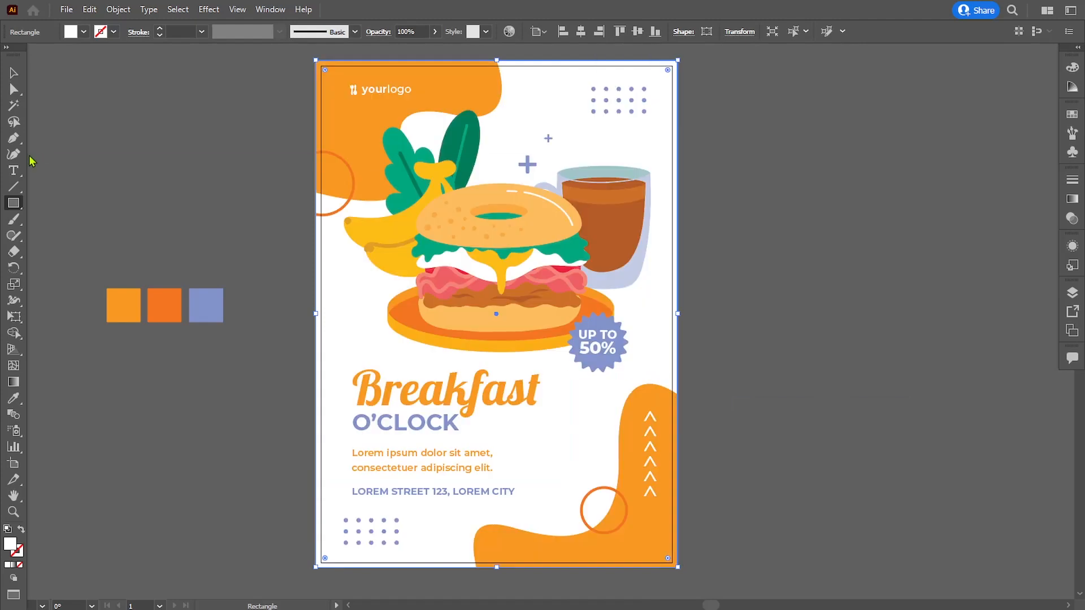
Delete the three colour swatch squares beside the artboard
key(v)
drag(79, 240, 226, 376)
key(Delete)
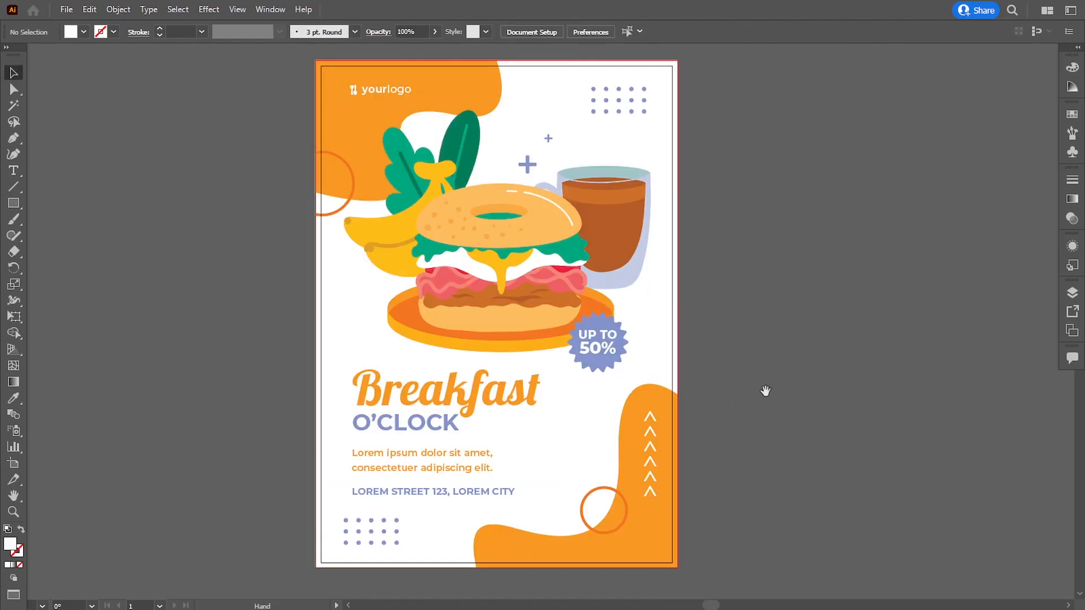
drag(765, 390, 785, 392)
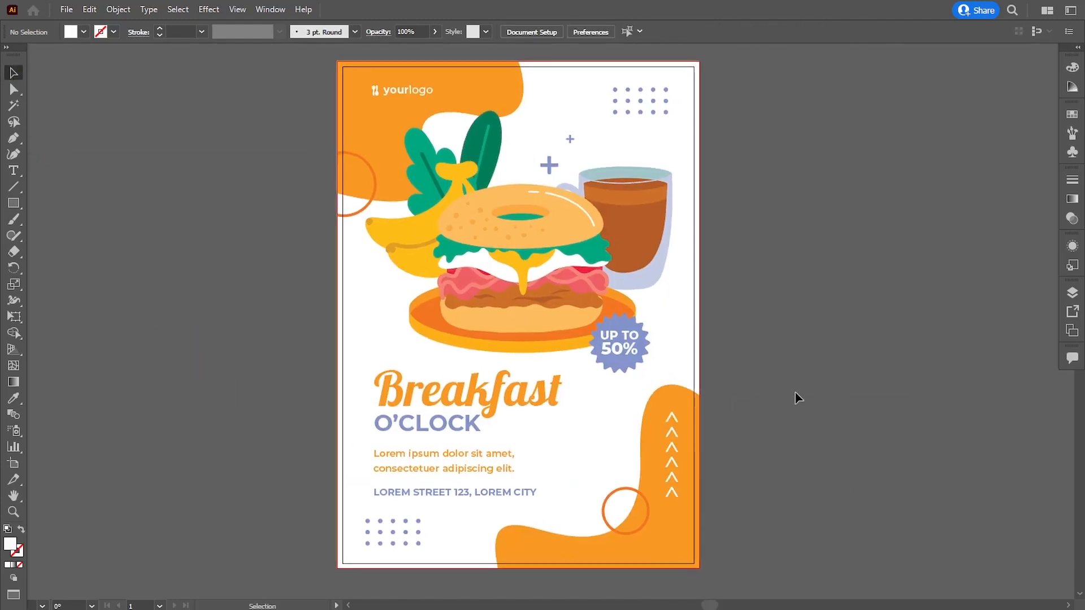